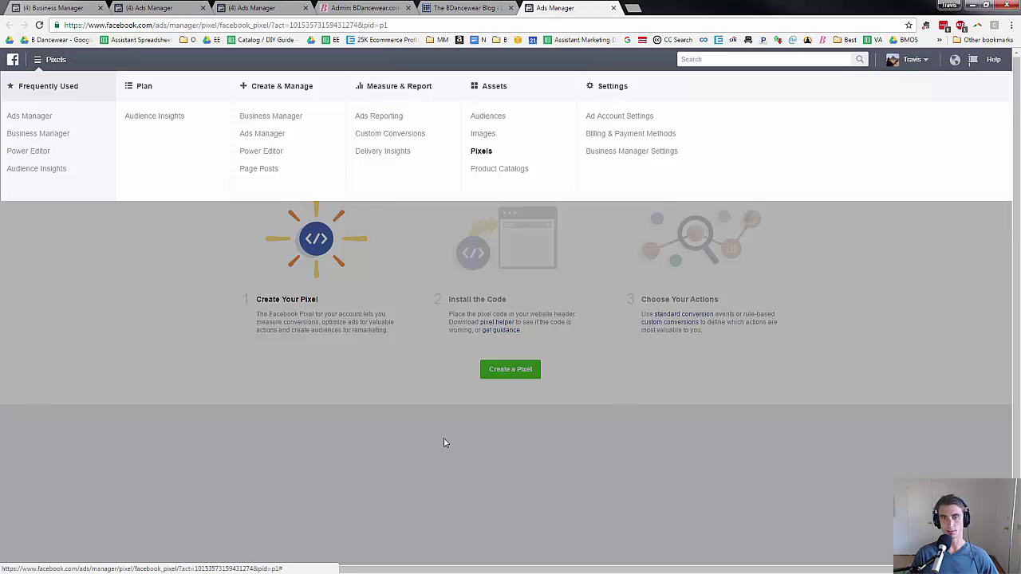
Create a new Facebook pixel named Test Pixel.
{"action": "left_click", "coordinate": [515, 375]}
{"action": "left_click", "coordinate": [511, 369]}
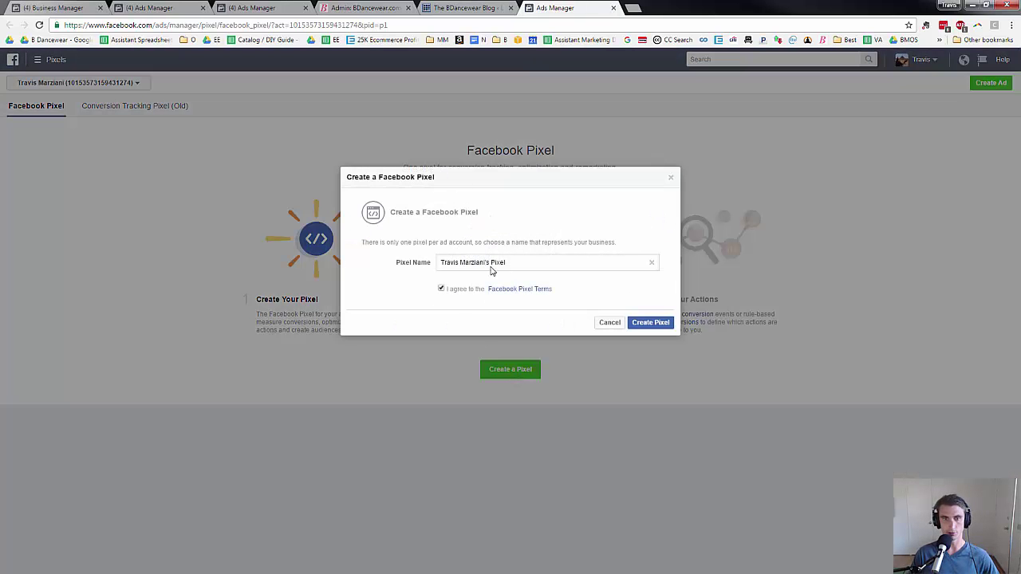
{"action": "left_click_drag", "start_coordinate": [350, 262], "coordinate": [349, 261]}
{"action": "type", "text": "Test"}
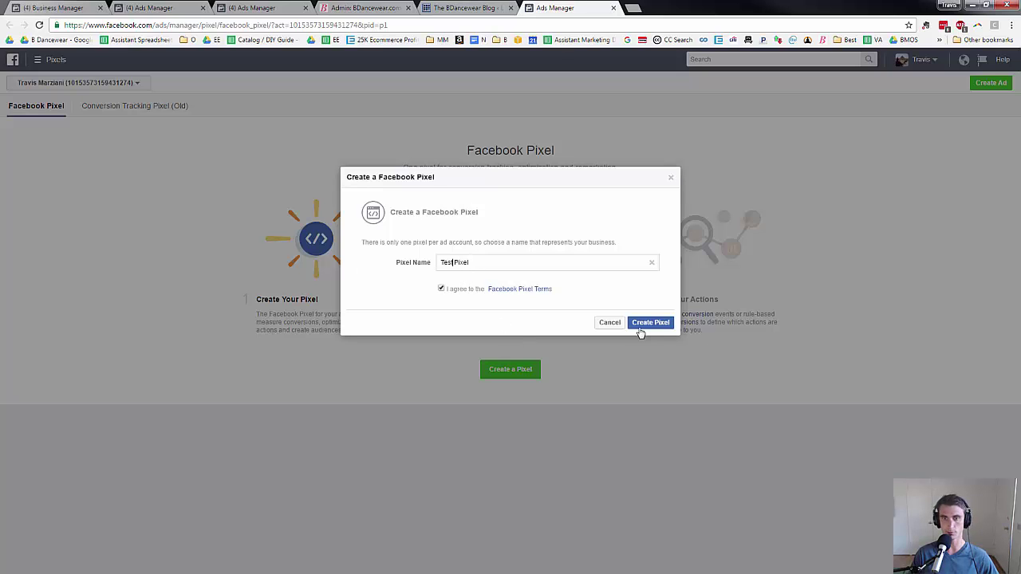
{"action": "left_click", "coordinate": [641, 329]}
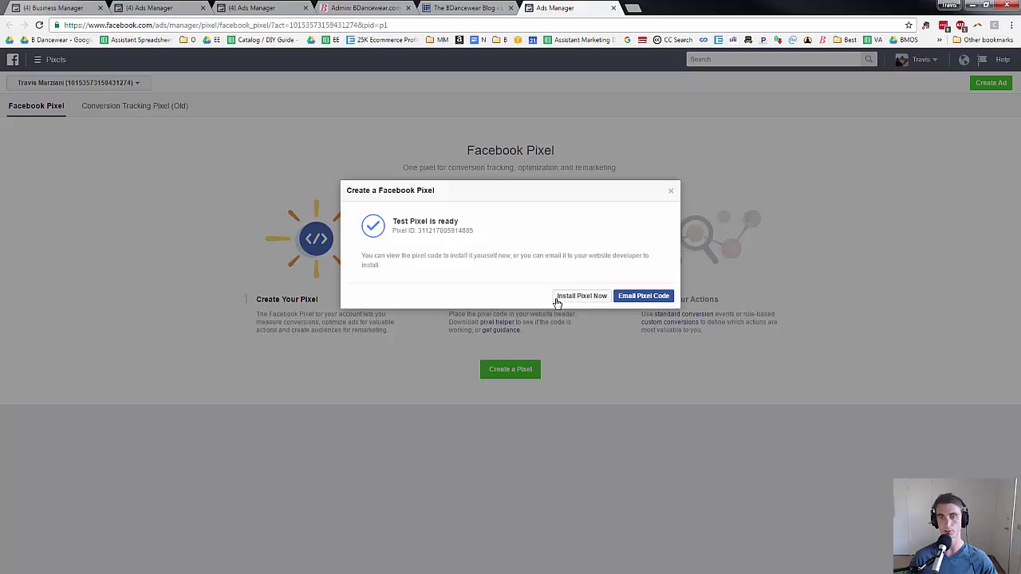
Show the Test Pixel base code for installation and copy it to the clipboard.
{"action": "left_click", "coordinate": [590, 300]}
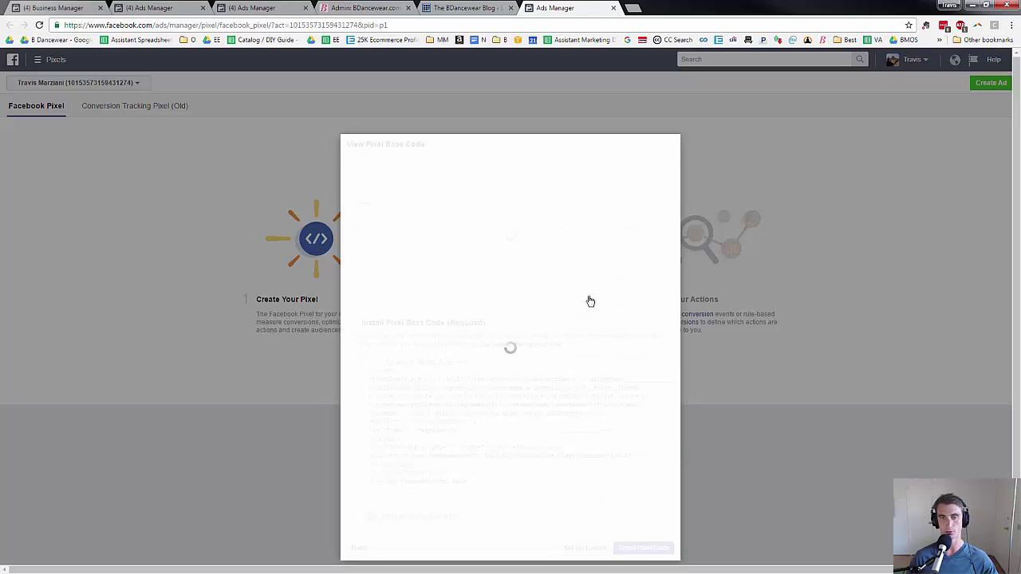
{"action": "mouse_move", "coordinate": [463, 391]}
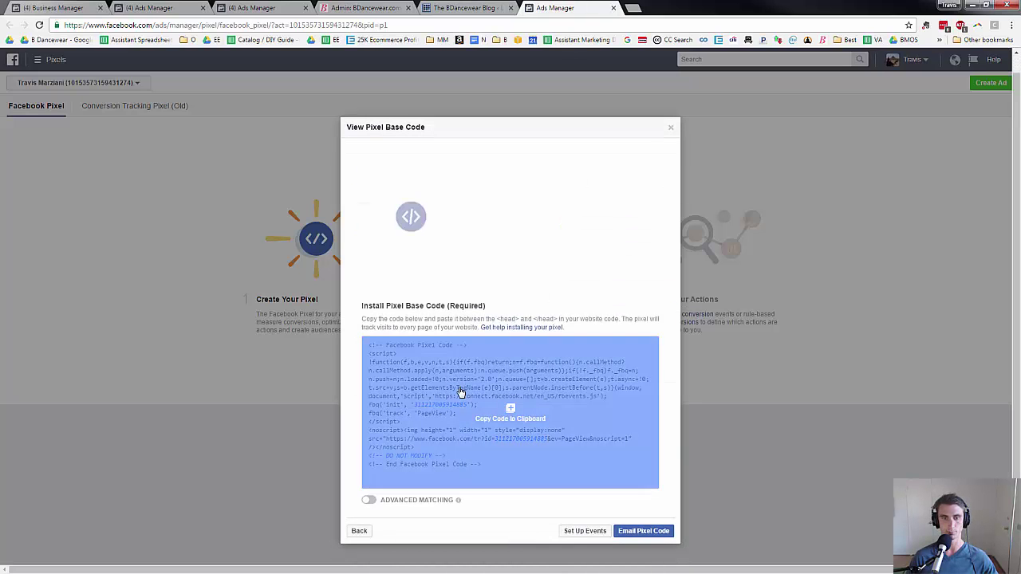
{"action": "left_click", "coordinate": [527, 415]}
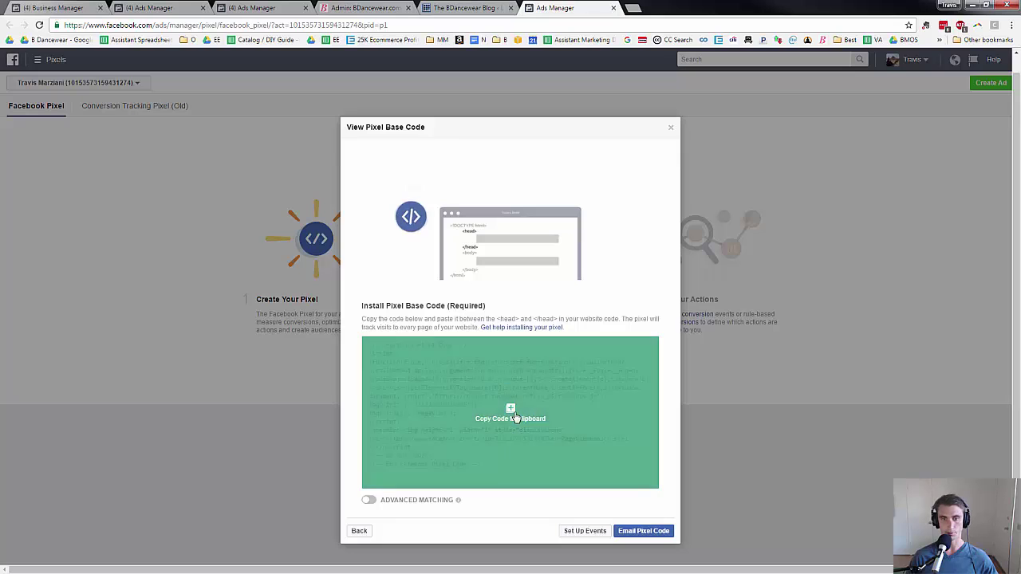
In the Volusion admin, dismiss the password and two maintenance notices, then open Design > File Editor.
{"action": "left_click", "coordinate": [363, 8]}
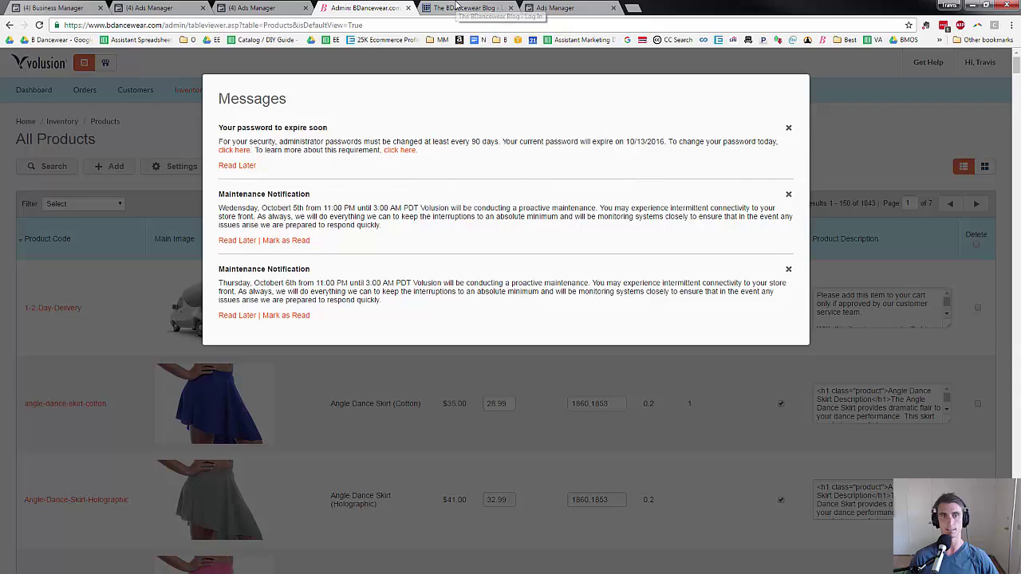
{"action": "left_click", "coordinate": [789, 129]}
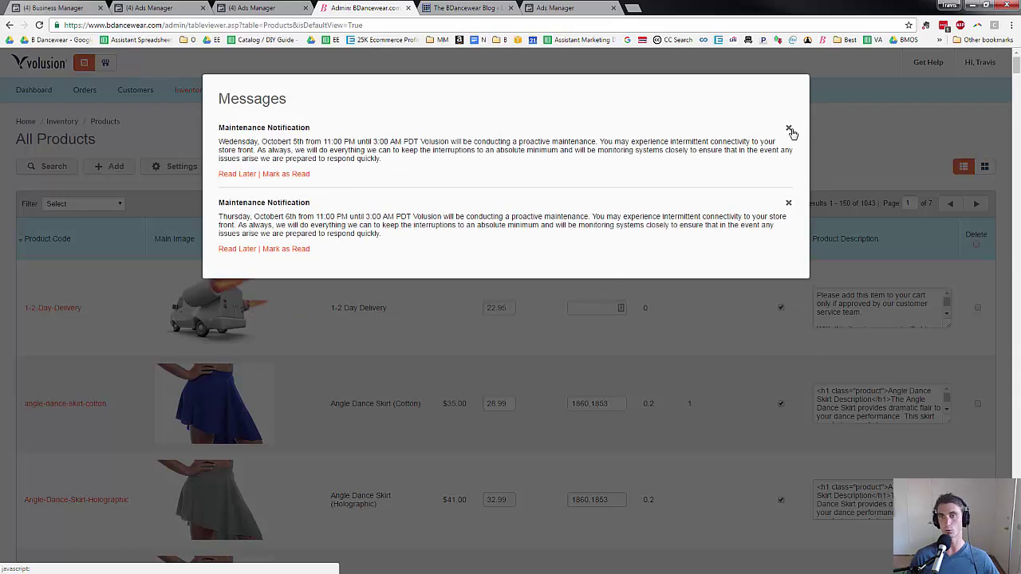
{"action": "left_click", "coordinate": [789, 130]}
{"action": "left_click", "coordinate": [789, 130]}
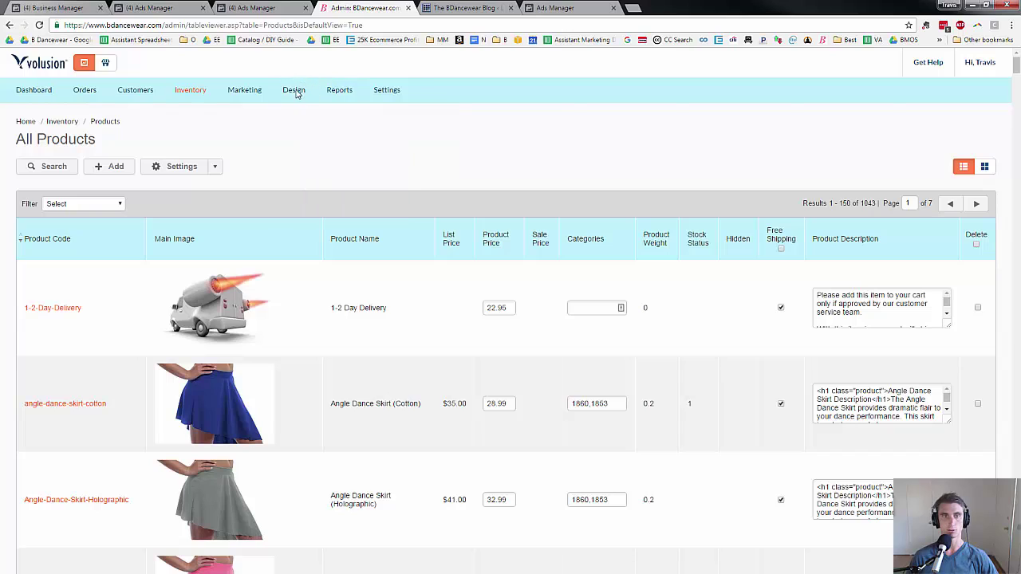
{"action": "mouse_move", "coordinate": [294, 87]}
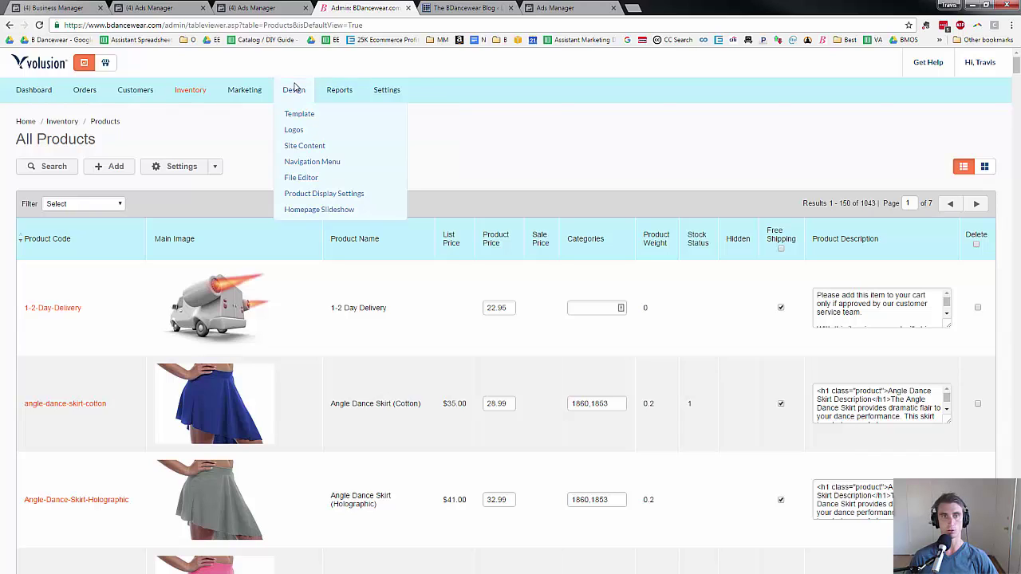
{"action": "left_click", "coordinate": [302, 177]}
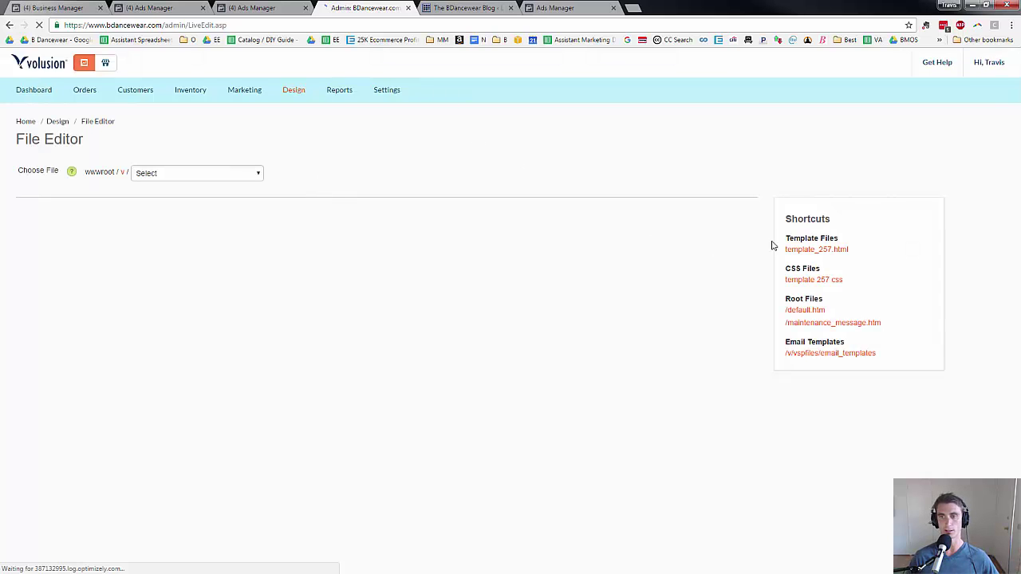
Open template_257.html, find the facebook code, and paste the new pixel code below the meta tag.
{"action": "left_click", "coordinate": [815, 252]}
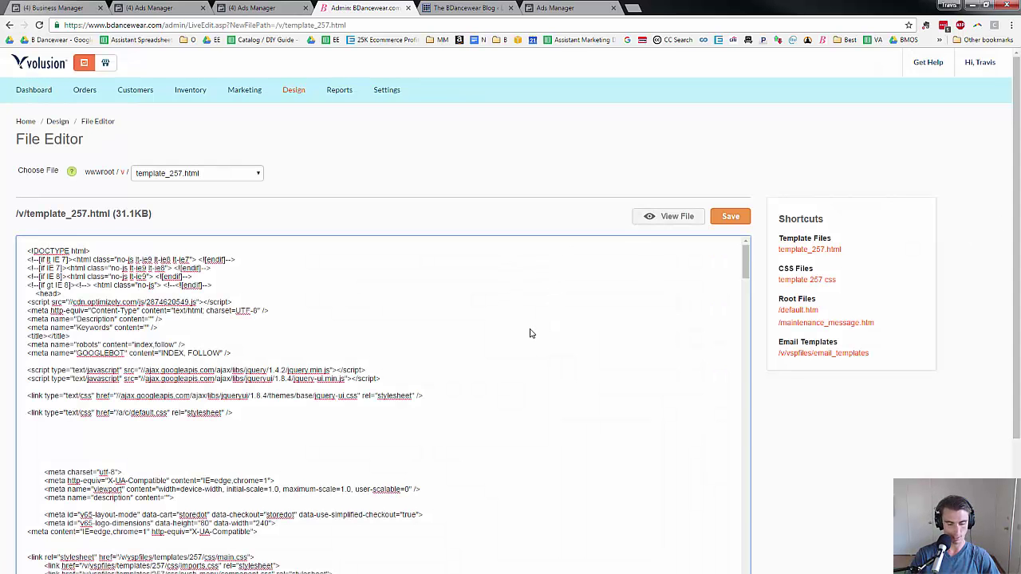
{"action": "key", "text": "ctrl+f"}
{"action": "type", "text": "facebook"}
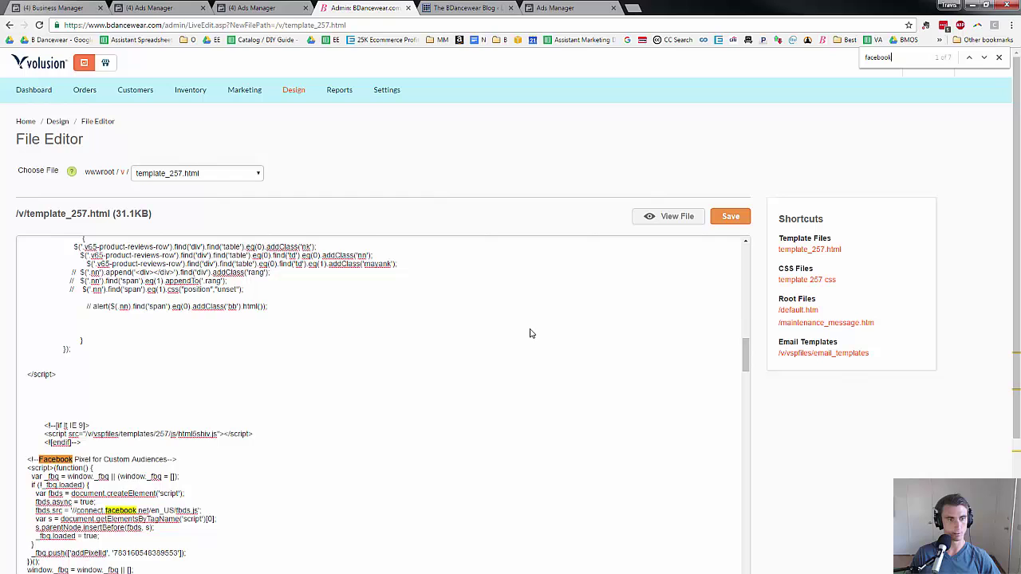
{"action": "scroll", "coordinate": [361, 362], "scroll_direction": "down", "scroll_amount": 5}
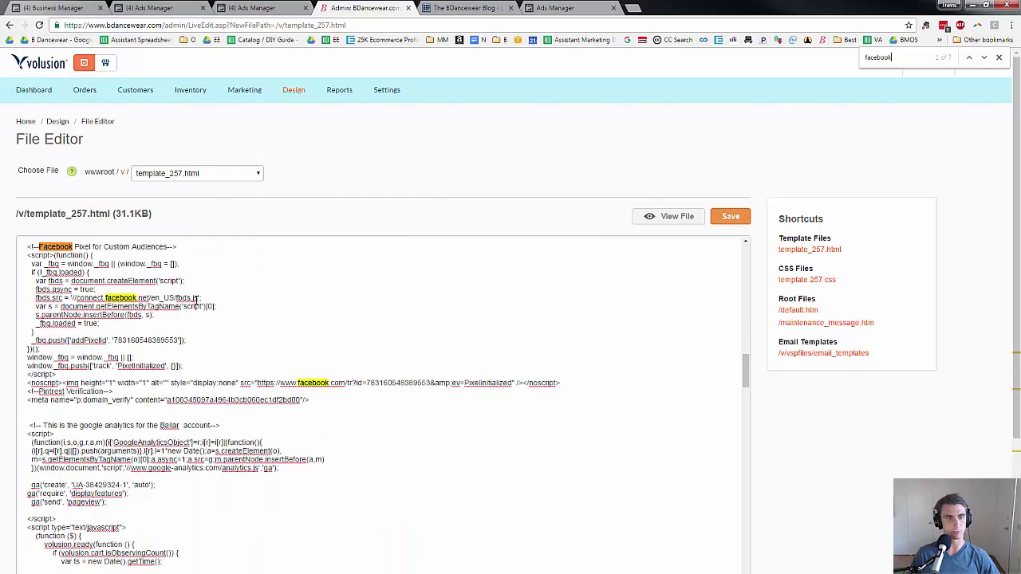
{"action": "left_click", "coordinate": [111, 414]}
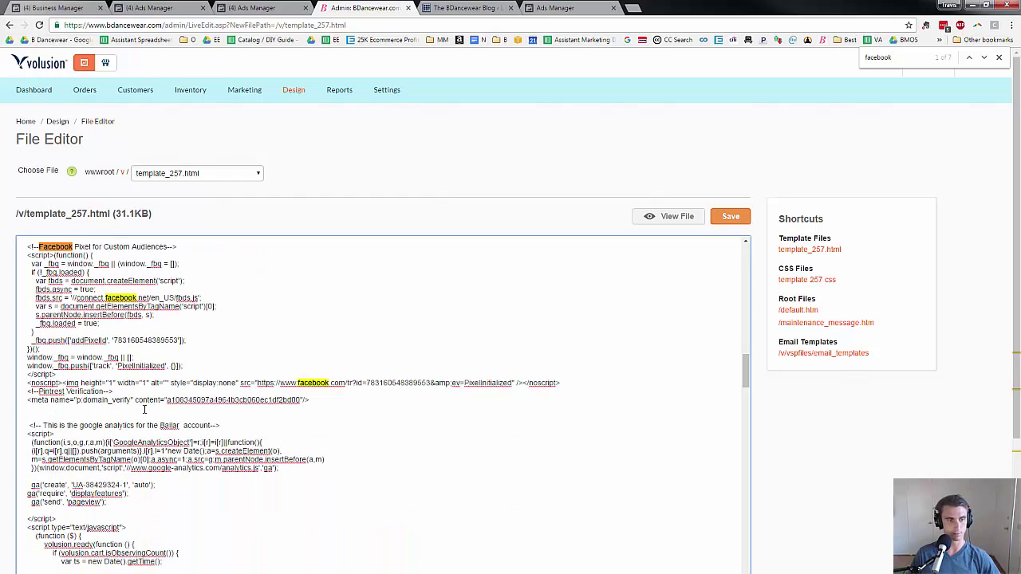
{"action": "key", "text": "ctrl+v"}
{"action": "scroll", "coordinate": [209, 410], "scroll_direction": "down", "scroll_amount": 3}
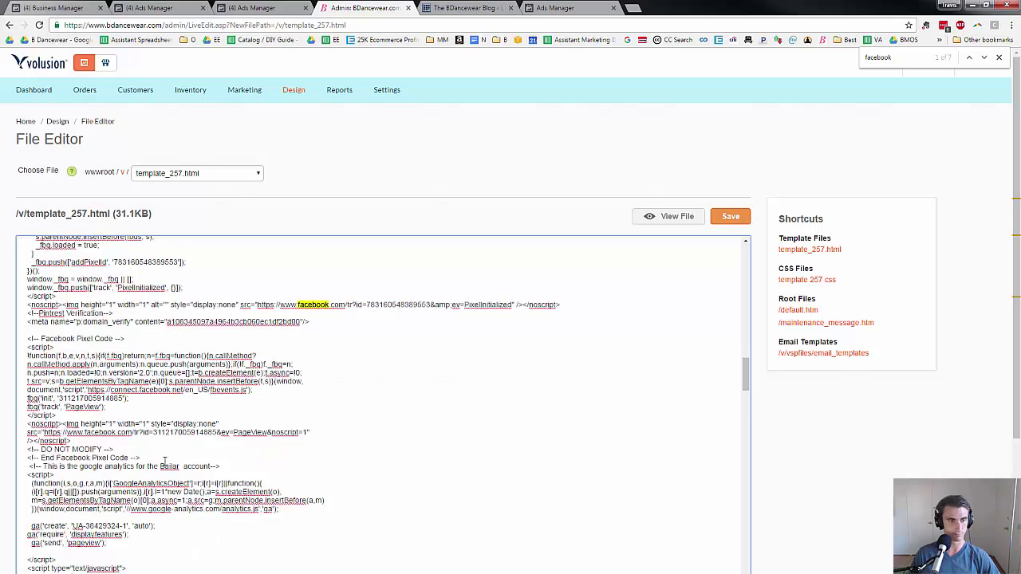
{"action": "key", "text": "Return"}
{"action": "key", "text": "Return"}
{"action": "key", "text": "Return"}
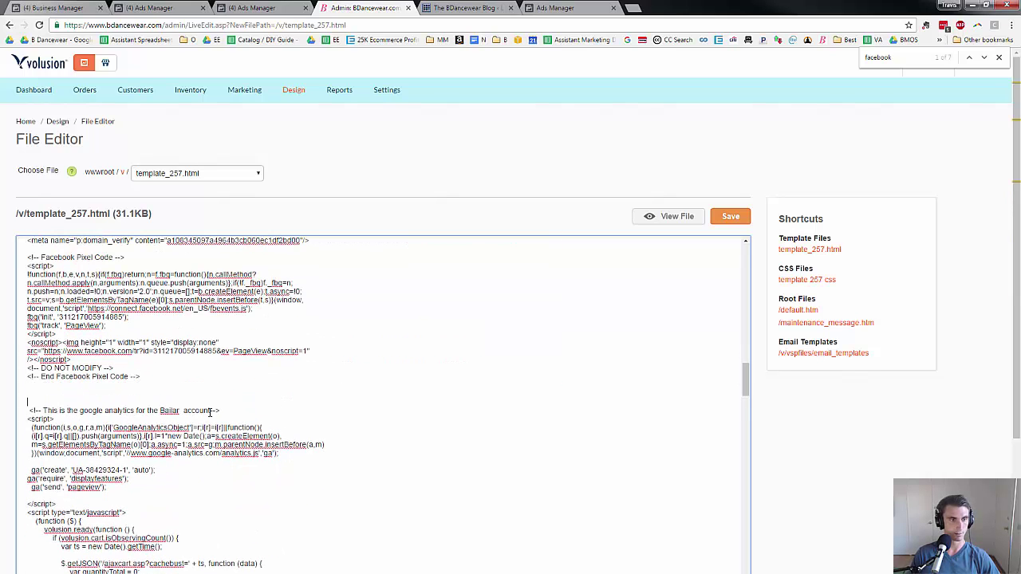
Select the pasted pixel code block and delete it again without saving.
{"action": "scroll", "coordinate": [124, 301], "scroll_direction": "up", "scroll_amount": 1}
{"action": "scroll", "coordinate": [201, 511], "scroll_direction": "up", "scroll_amount": 2}
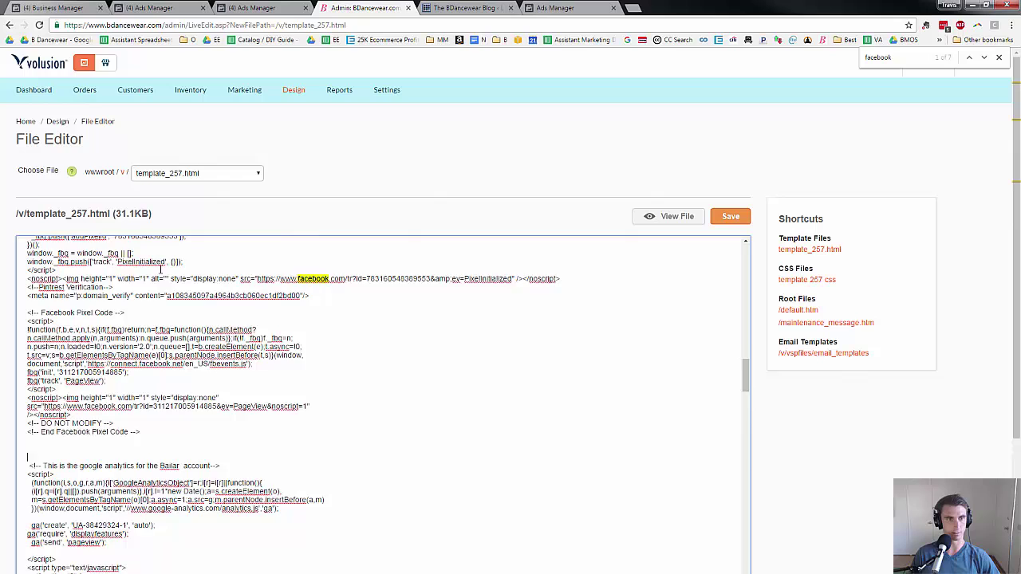
{"action": "left_click_drag", "start_coordinate": [172, 537], "coordinate": [28, 399]}
{"action": "left_click_drag", "start_coordinate": [166, 545], "coordinate": [28, 416]}
{"action": "key", "text": "Delete"}
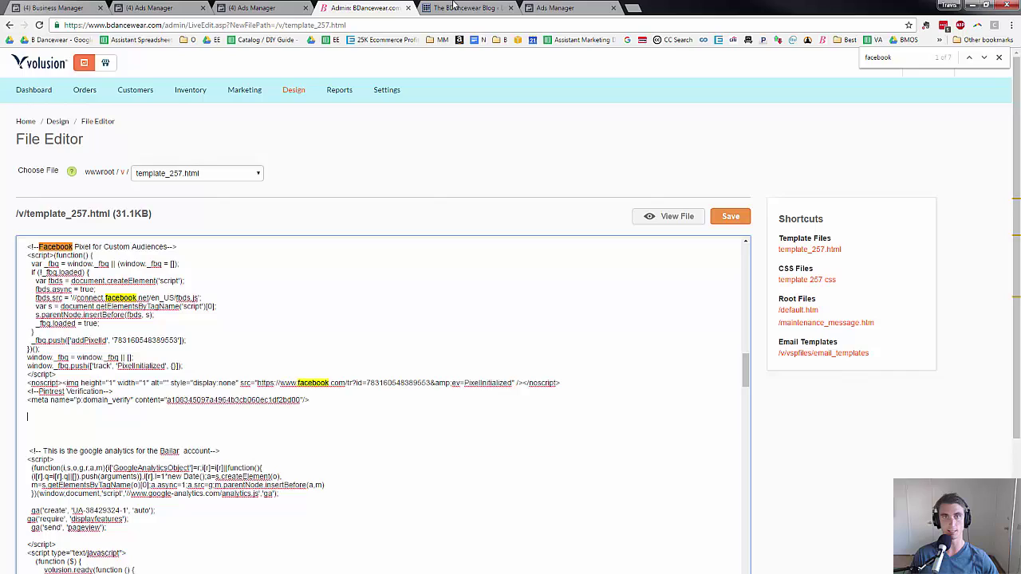
{"action": "left_click", "coordinate": [453, 7]}
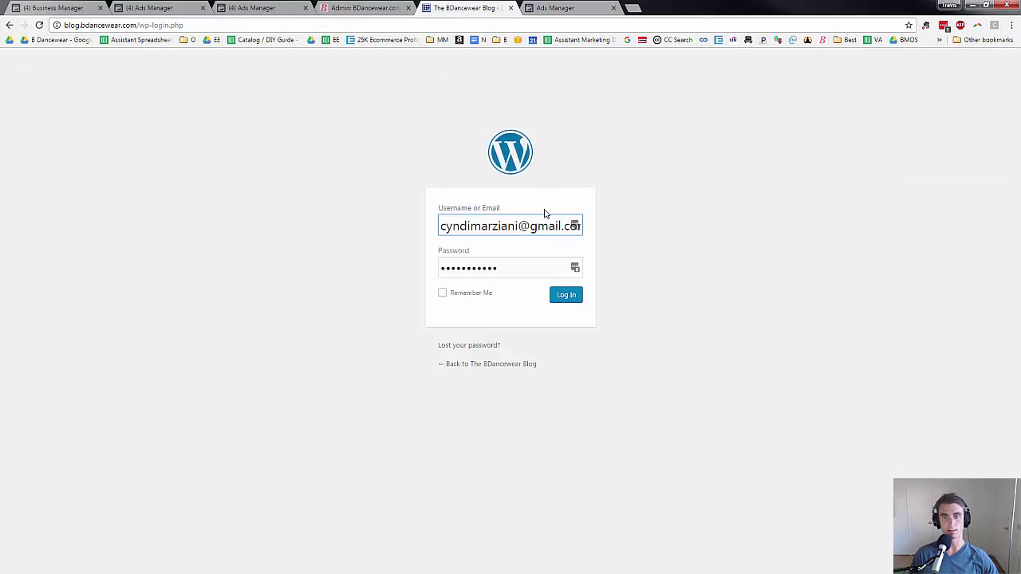
Log in to the WordPress blog admin, close the Volusion tab, and open Plugins > Add New.
{"action": "left_click", "coordinate": [566, 296]}
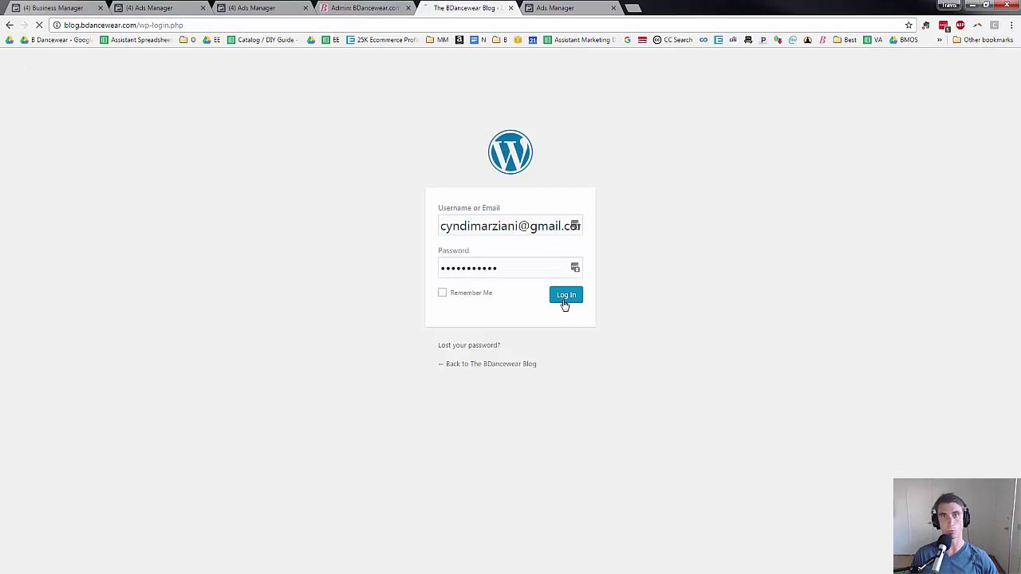
{"action": "left_click", "coordinate": [409, 8]}
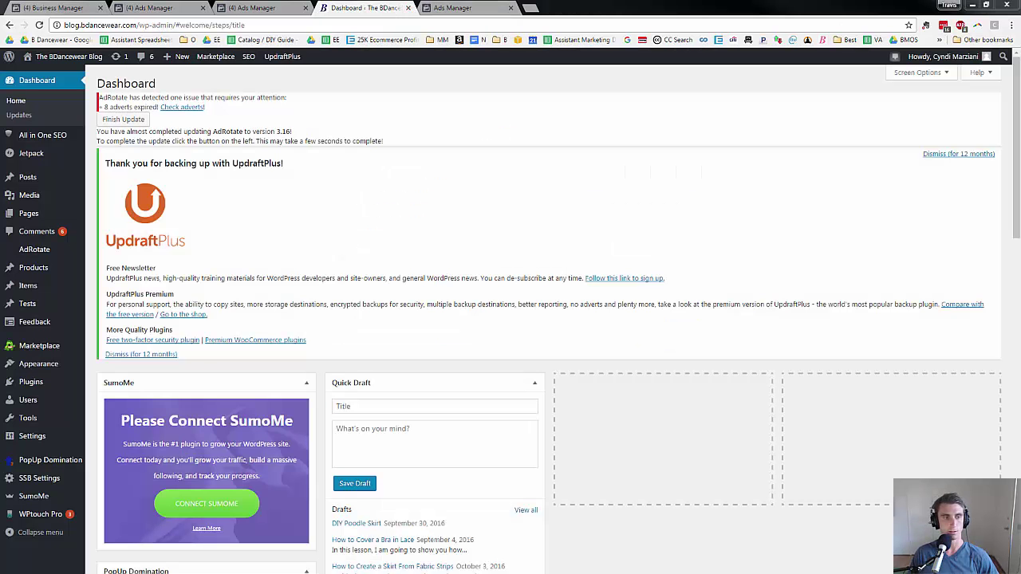
{"action": "mouse_move", "coordinate": [40, 384]}
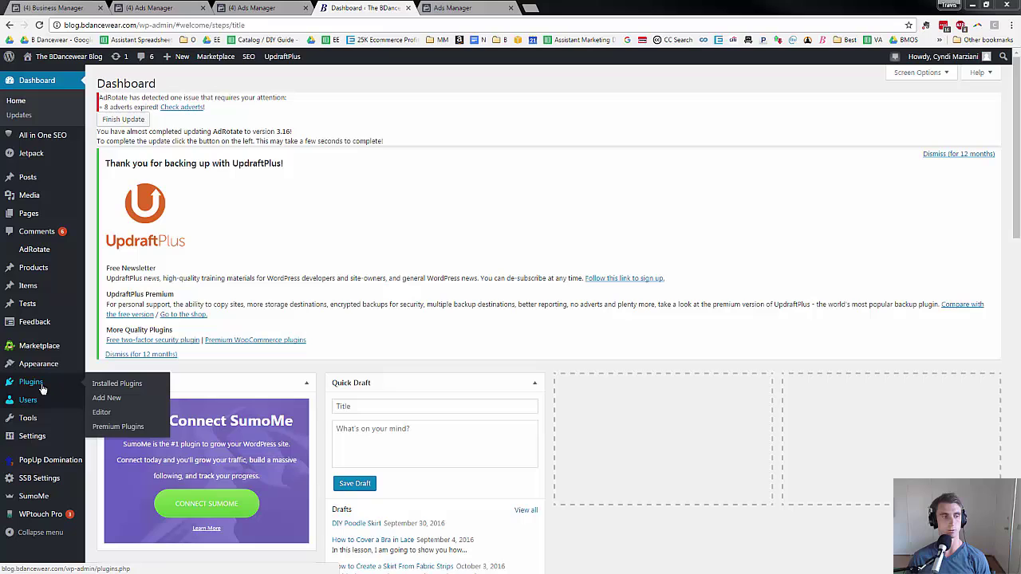
{"action": "left_click", "coordinate": [133, 399]}
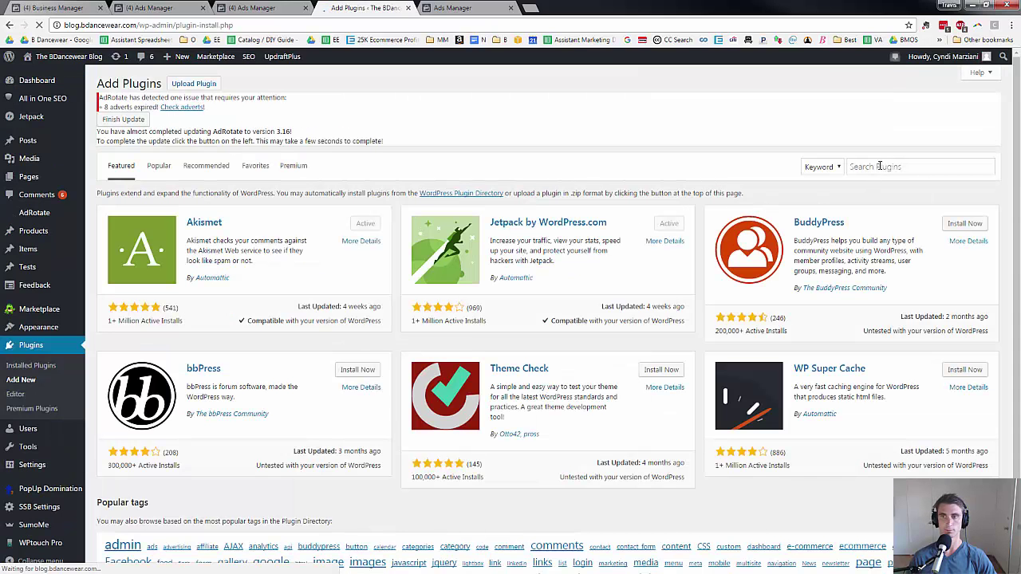
Search new plugins for 'facebook conversion pixel' and review the results.
{"action": "left_click", "coordinate": [879, 166]}
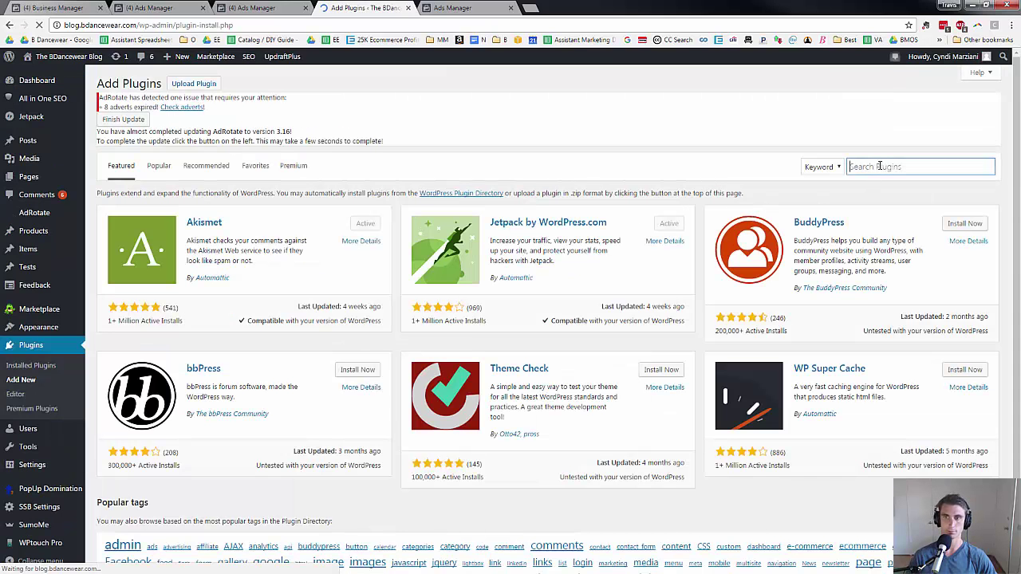
{"action": "type", "text": "facec"}
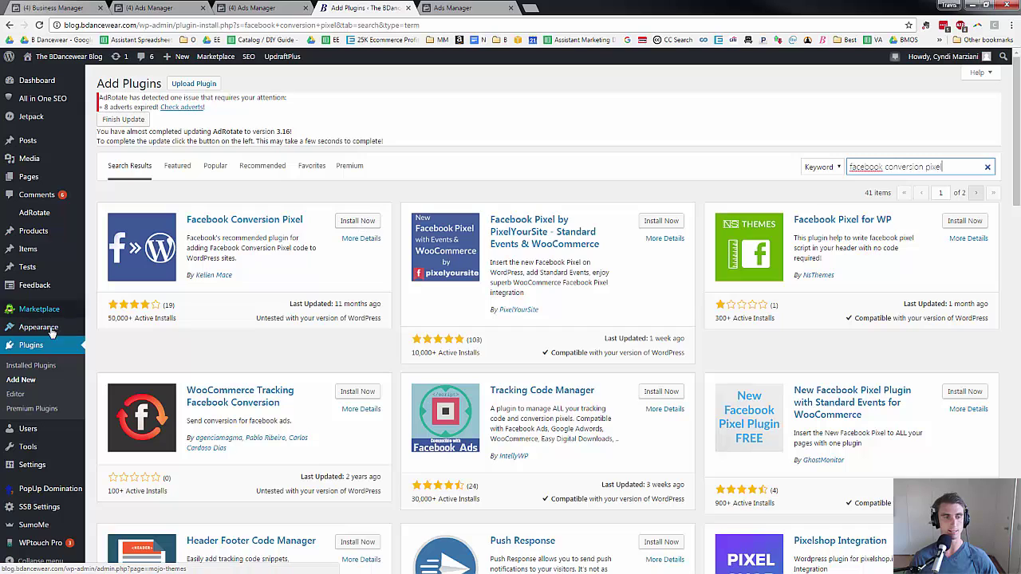
{"action": "scroll", "coordinate": [49, 399], "scroll_direction": "down", "scroll_amount": 2}
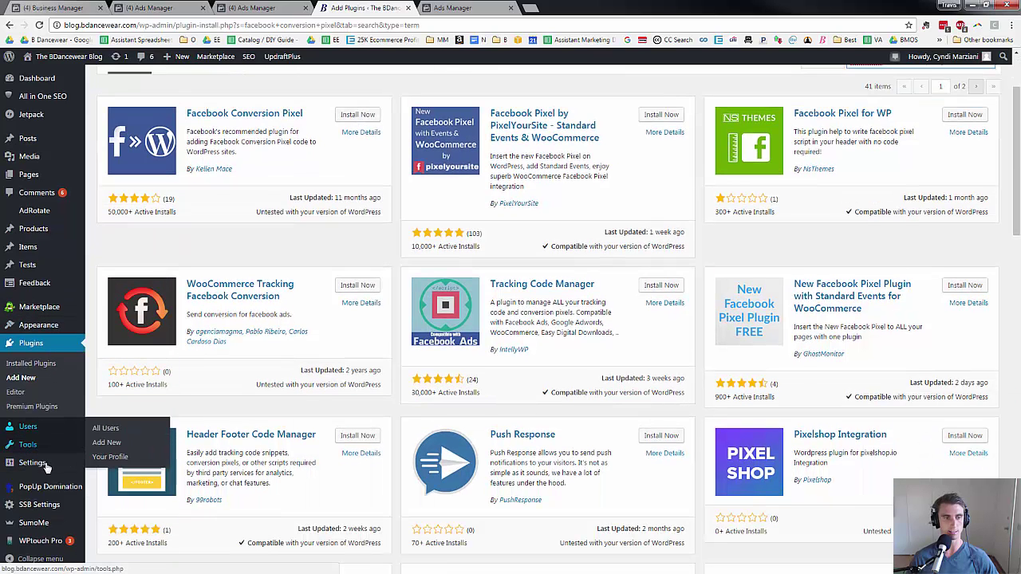
{"action": "mouse_move", "coordinate": [46, 467]}
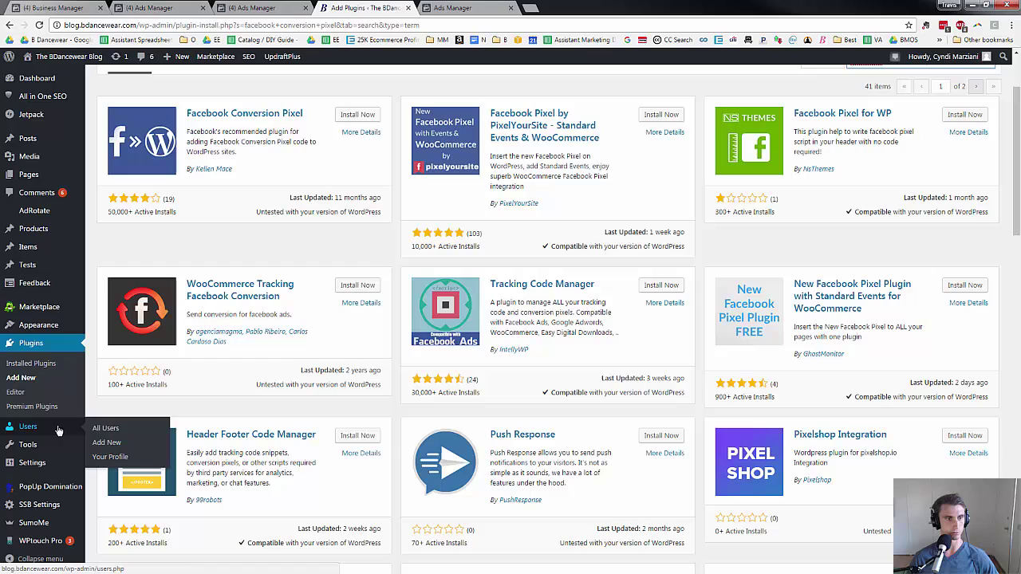
Open the zeestyle theme's footer.php (Theme Footer) in the WordPress theme editor.
{"action": "mouse_move", "coordinate": [58, 329]}
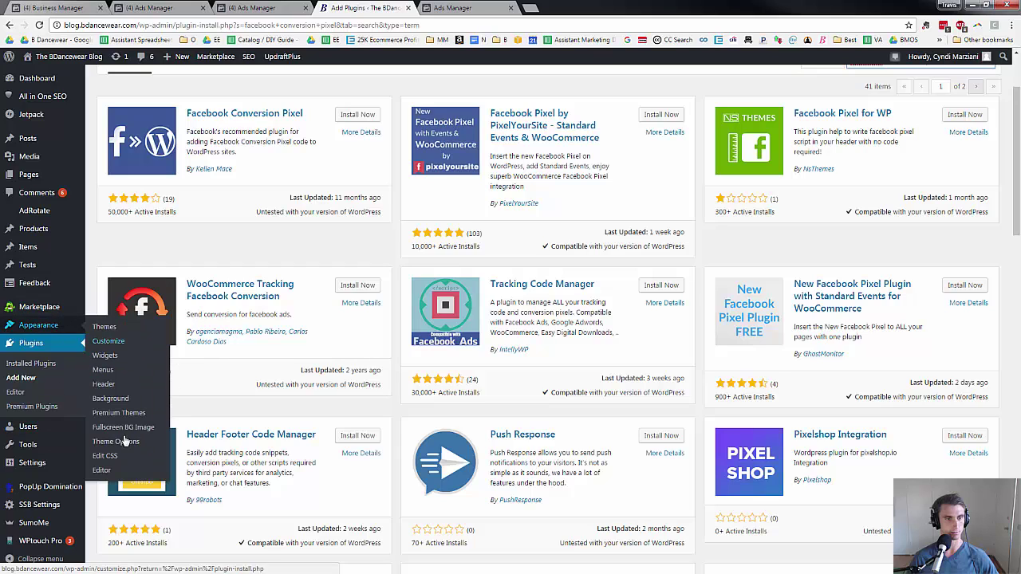
{"action": "left_click", "coordinate": [124, 470]}
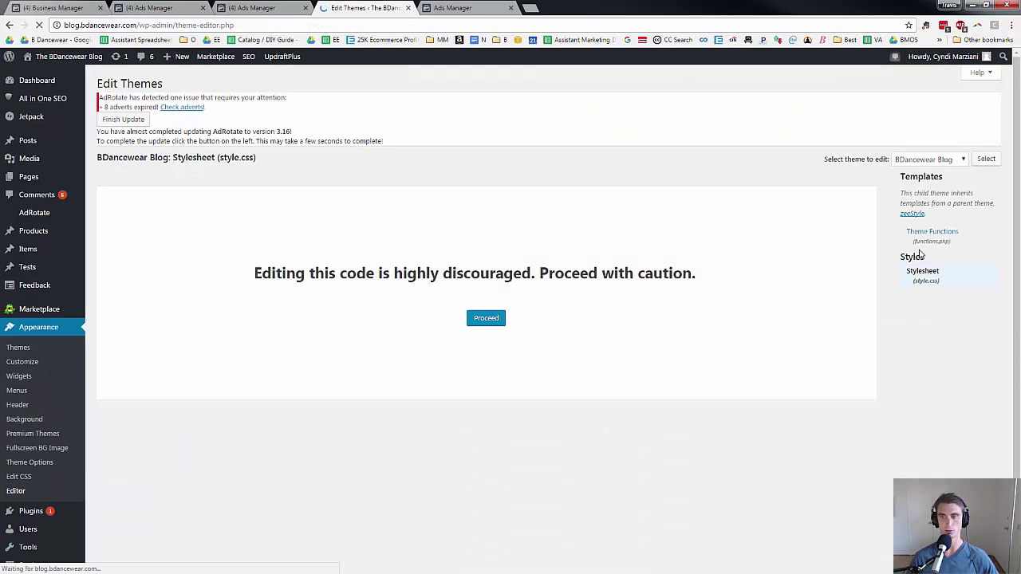
{"action": "left_click", "coordinate": [489, 319]}
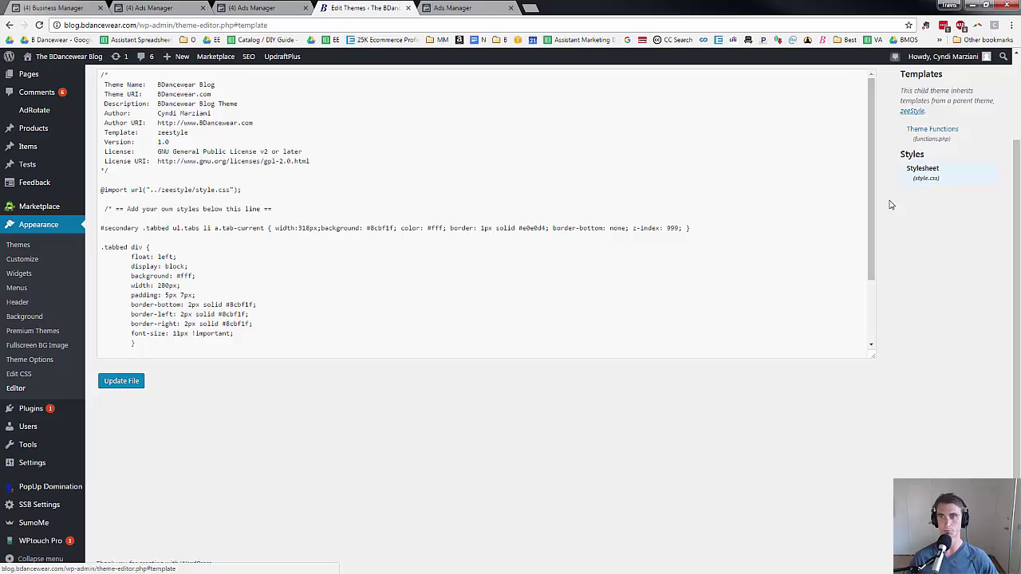
{"action": "left_click", "coordinate": [915, 111]}
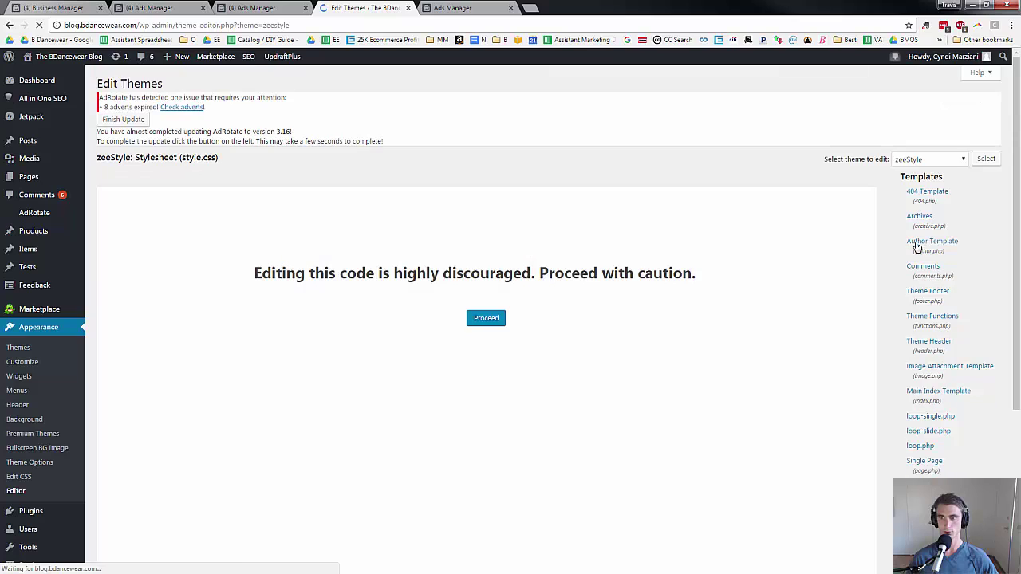
{"action": "scroll", "coordinate": [917, 248], "scroll_direction": "down", "scroll_amount": 5}
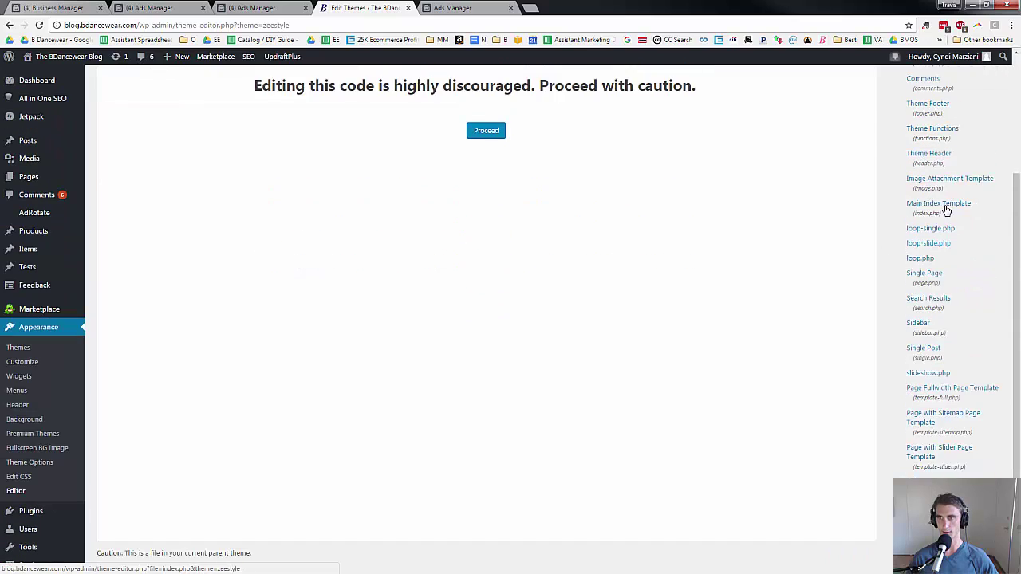
{"action": "scroll", "coordinate": [947, 209], "scroll_direction": "up", "scroll_amount": 1}
{"action": "left_click", "coordinate": [930, 186]}
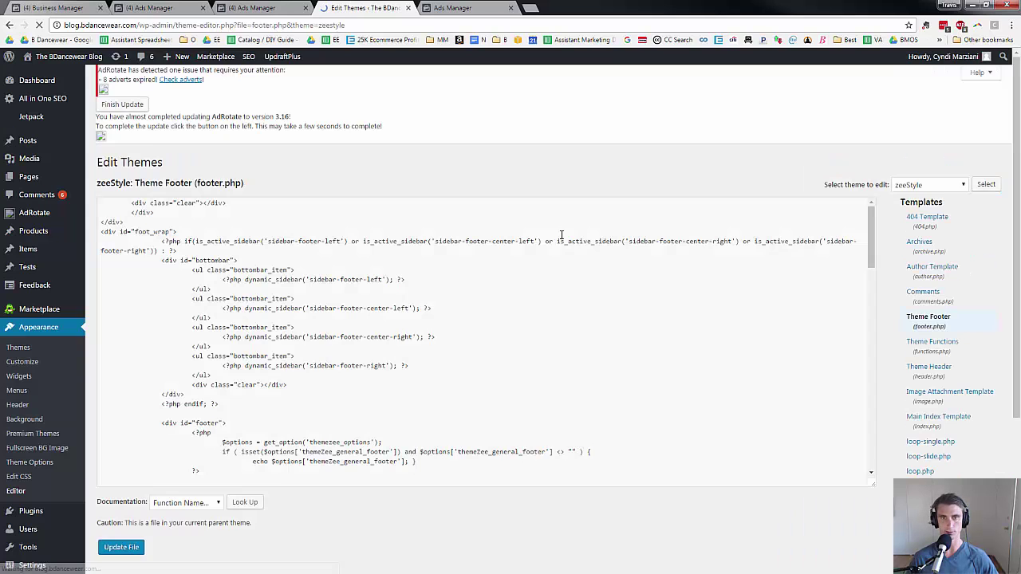
{"action": "left_click", "coordinate": [494, 323]}
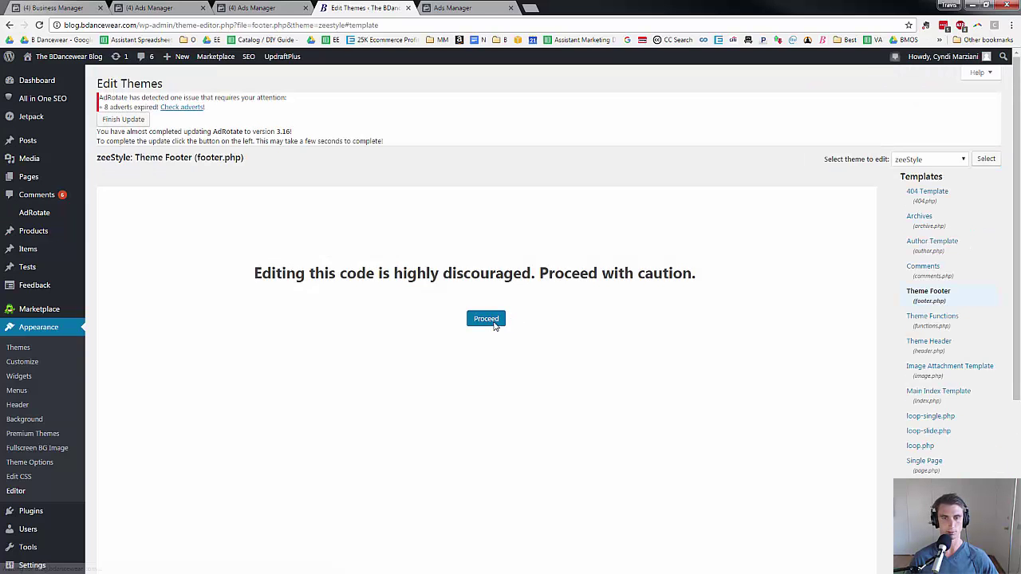
Search footer.php for 'faceboo' and select the existing Custom Audience Pixel code block.
{"action": "key", "text": "ctrl+f"}
{"action": "type", "text": "faceboo"}
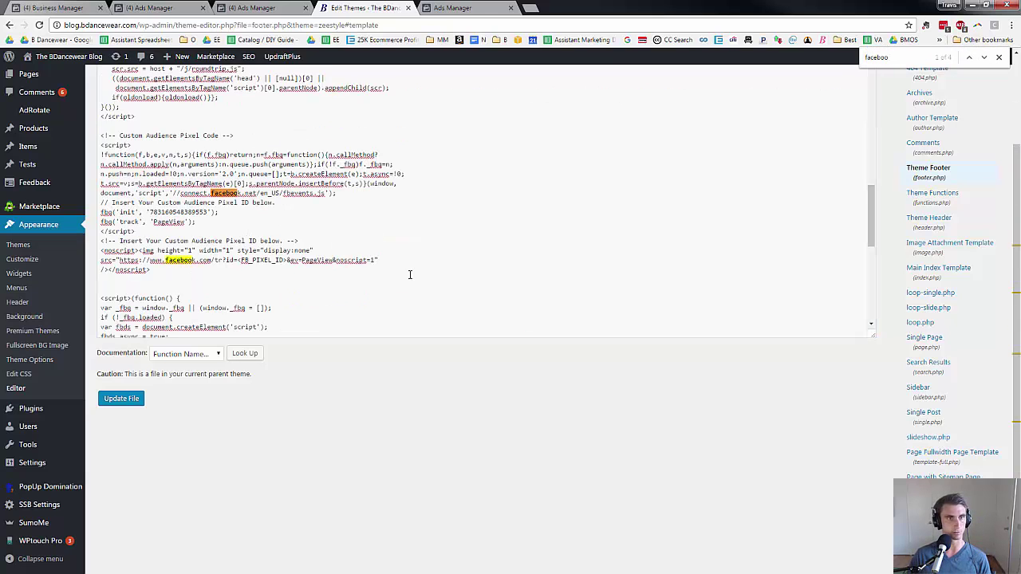
{"action": "left_click_drag", "start_coordinate": [410, 272], "coordinate": [102, 135]}
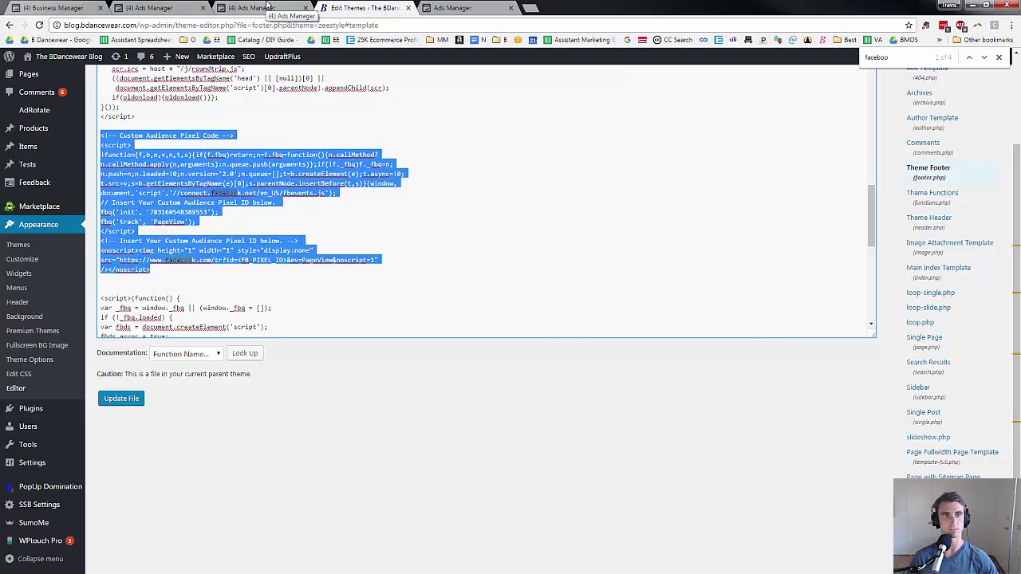
{"action": "left_click", "coordinate": [268, 8]}
{"action": "left_click", "coordinate": [190, 8]}
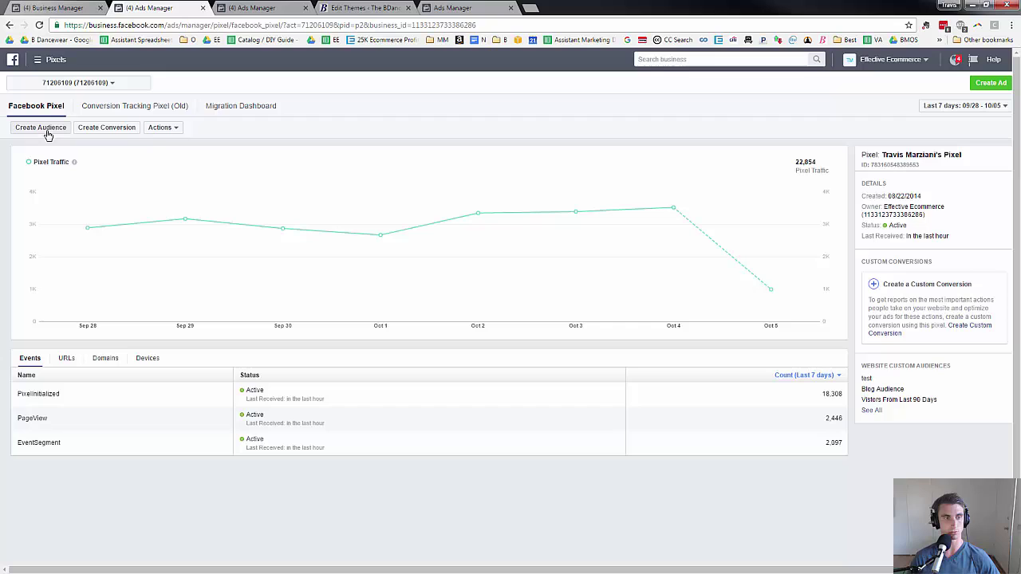
Go to Assets > Audiences, scroll through existing audiences, and choose Create Audience > Custom Audience.
{"action": "left_click", "coordinate": [45, 61]}
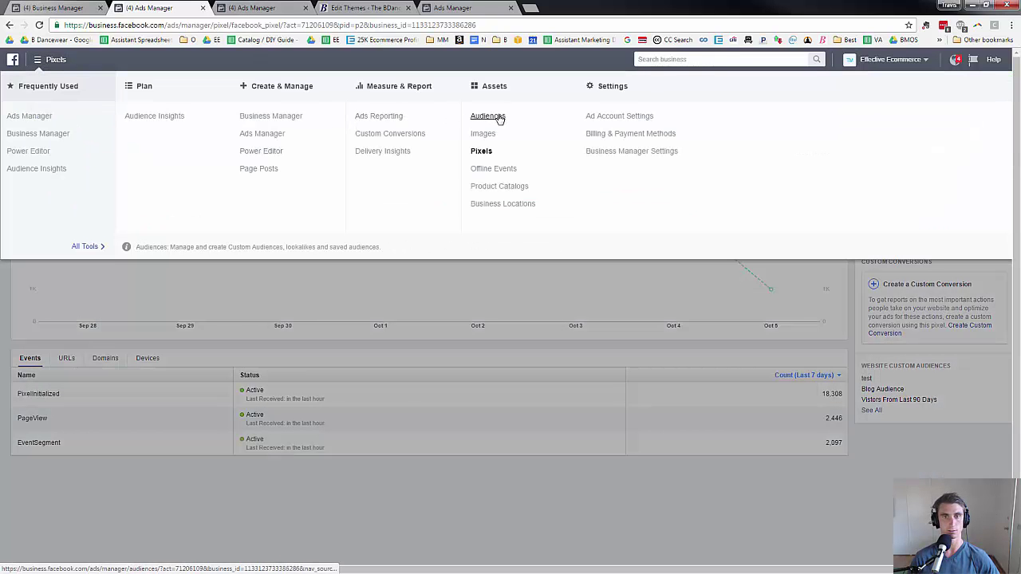
{"action": "left_click", "coordinate": [488, 117]}
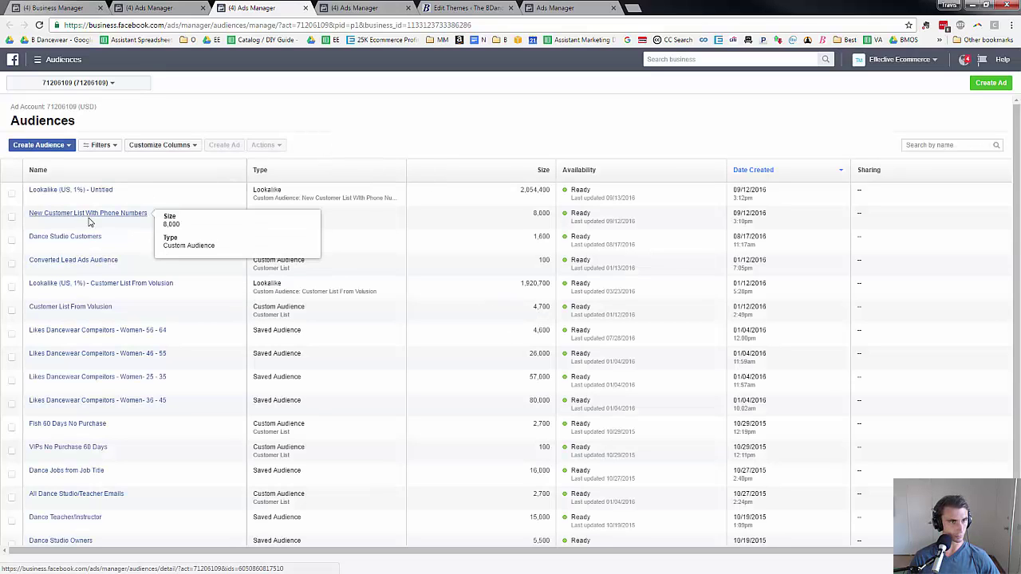
{"action": "scroll", "coordinate": [277, 235], "scroll_direction": "down", "scroll_amount": 3}
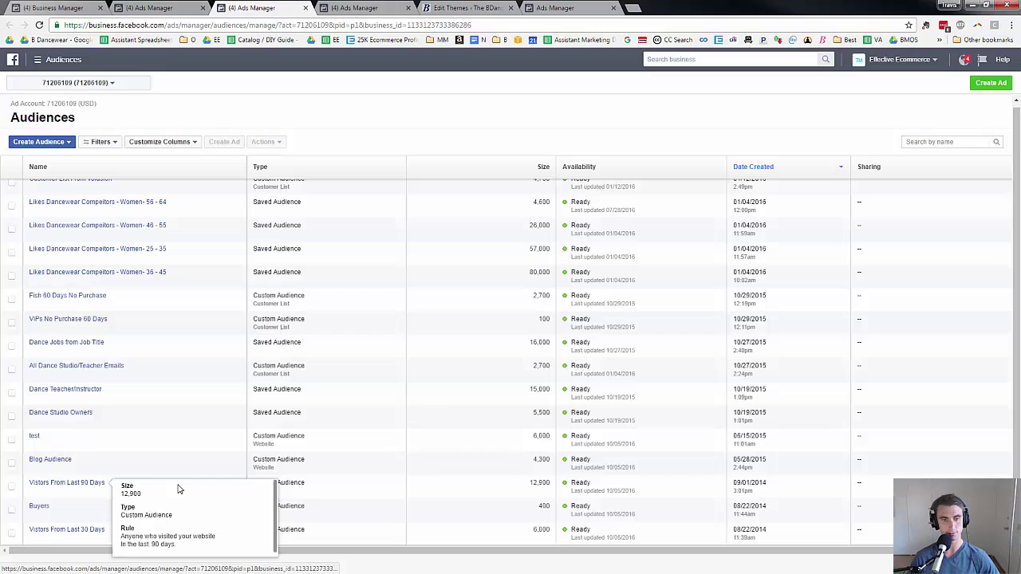
{"action": "left_click", "coordinate": [70, 144]}
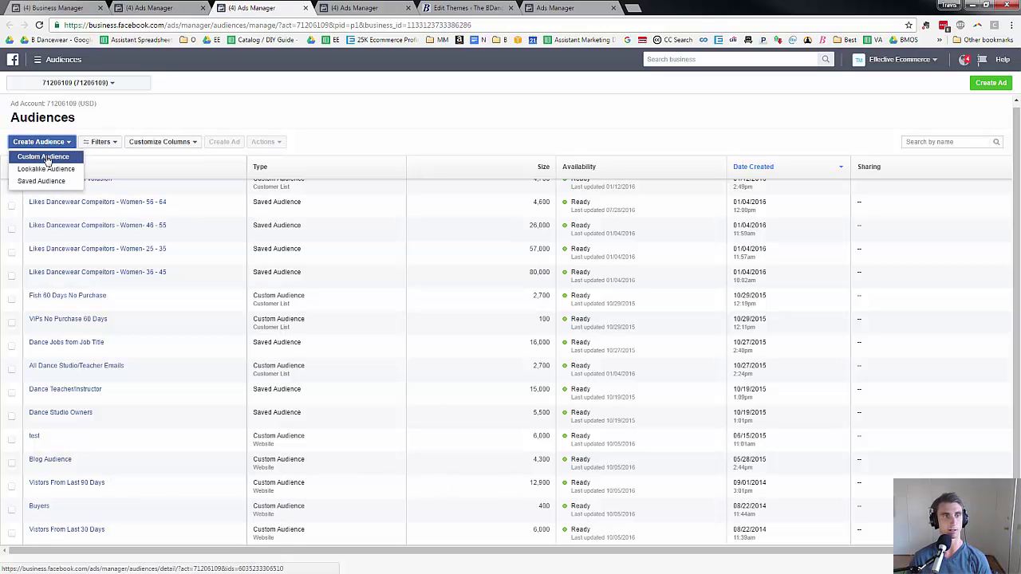
{"action": "left_click", "coordinate": [46, 158]}
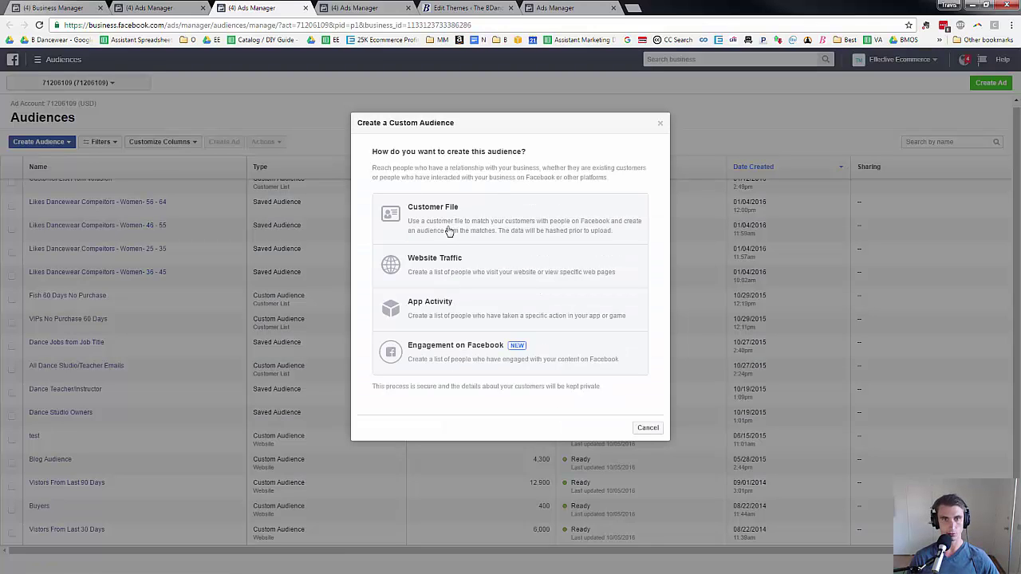
Build the custom audience from Website Traffic, targeting anyone who visits the website.
{"action": "left_click", "coordinate": [451, 276]}
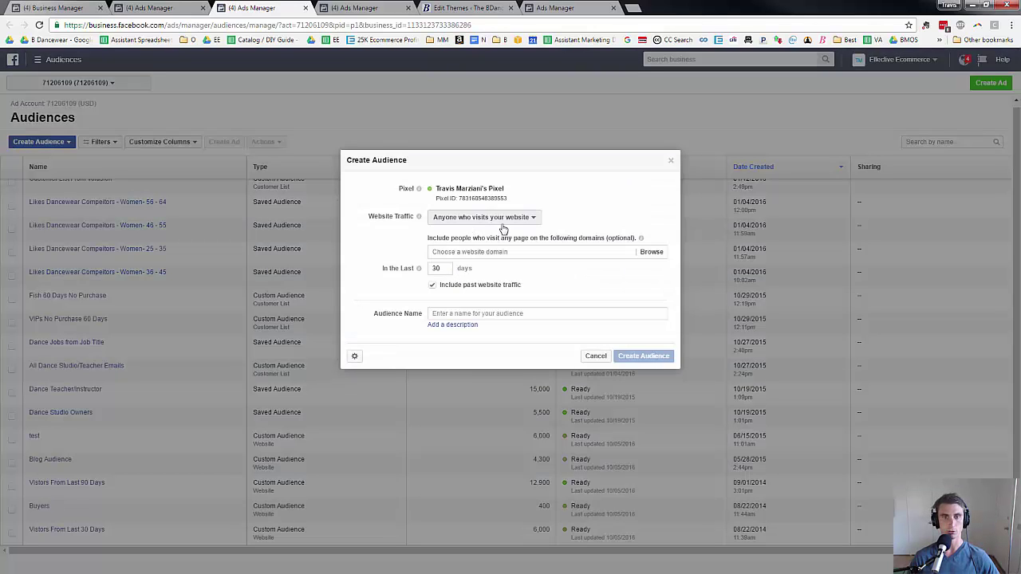
{"action": "left_click", "coordinate": [485, 218]}
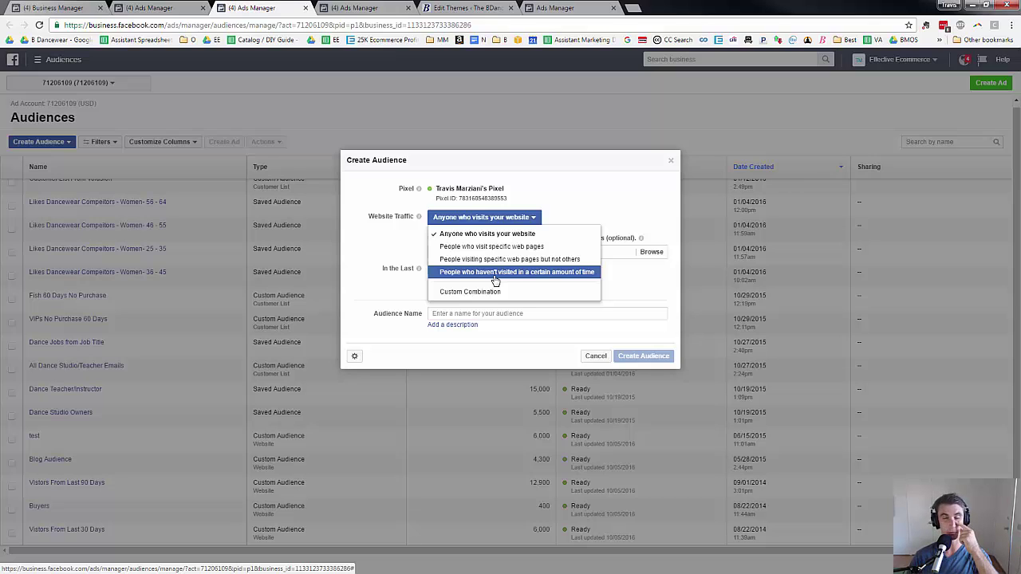
{"action": "left_click", "coordinate": [431, 234]}
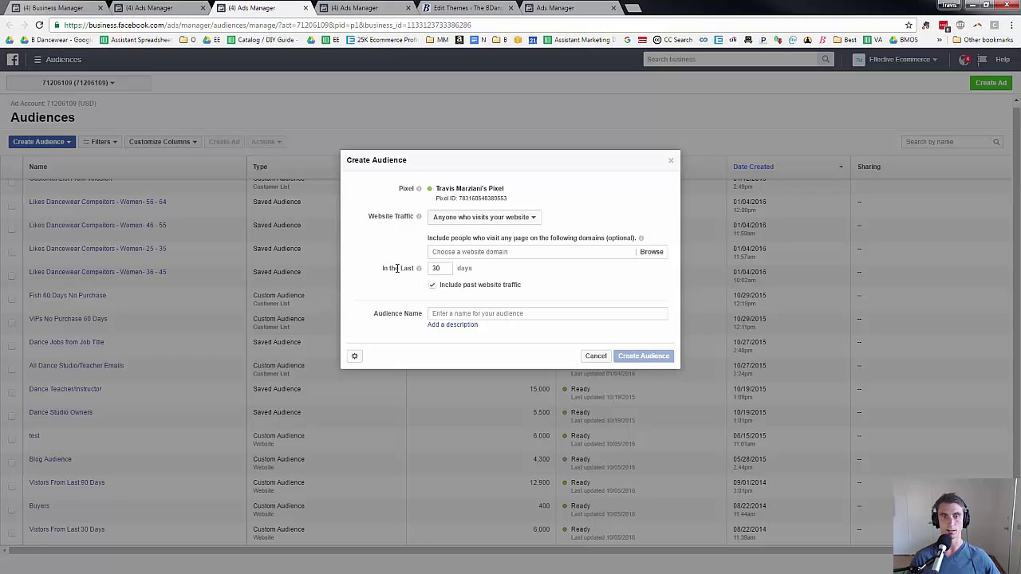
{"action": "left_click", "coordinate": [457, 251]}
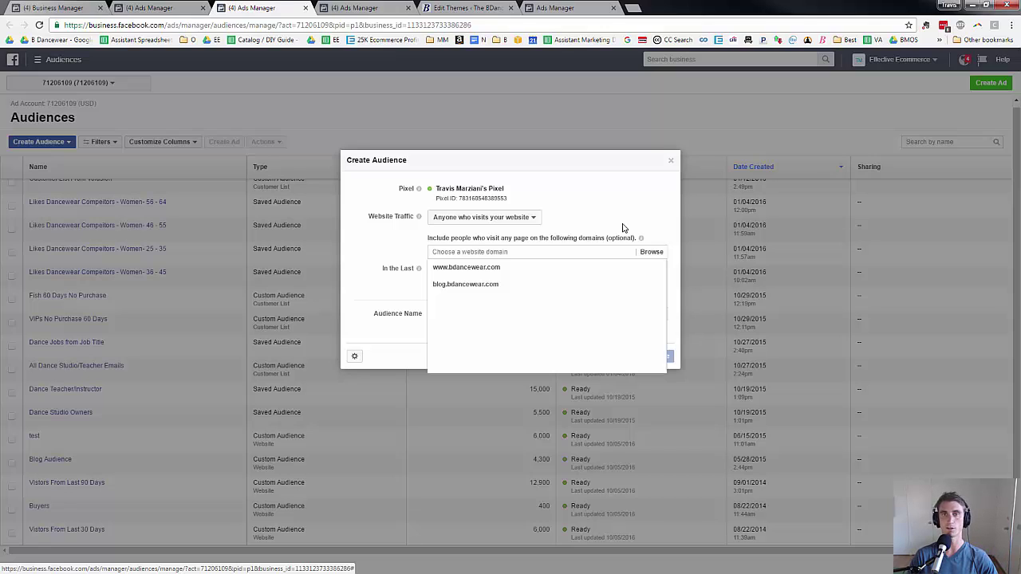
{"action": "left_click", "coordinate": [633, 8]}
On bdancewear.com, open Shorts > Booty Shorts > Lycra (Most Popular) and copy its URL, then return to the audience form.
{"action": "type", "text": "bdan"}
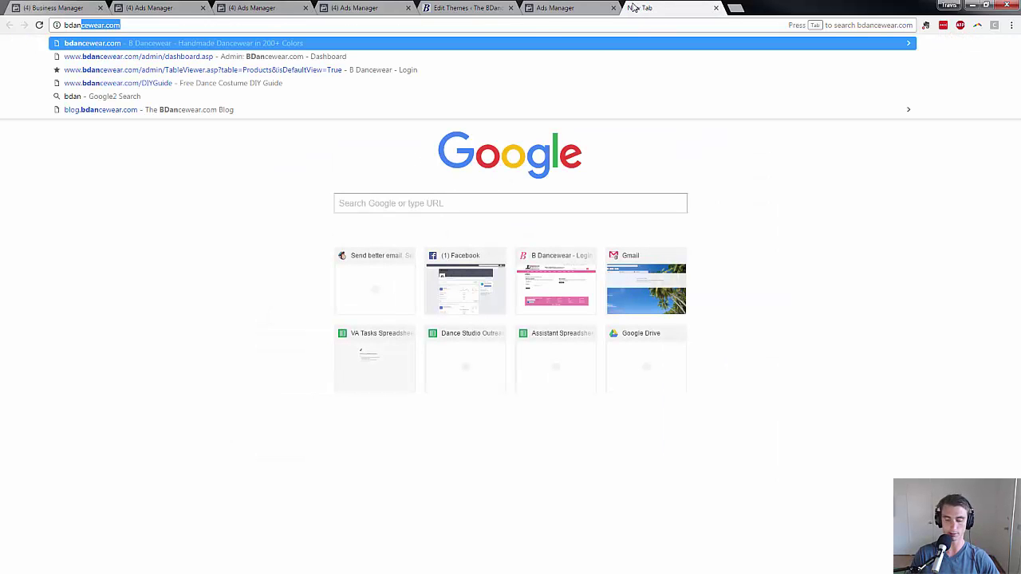
{"action": "key", "text": "Return"}
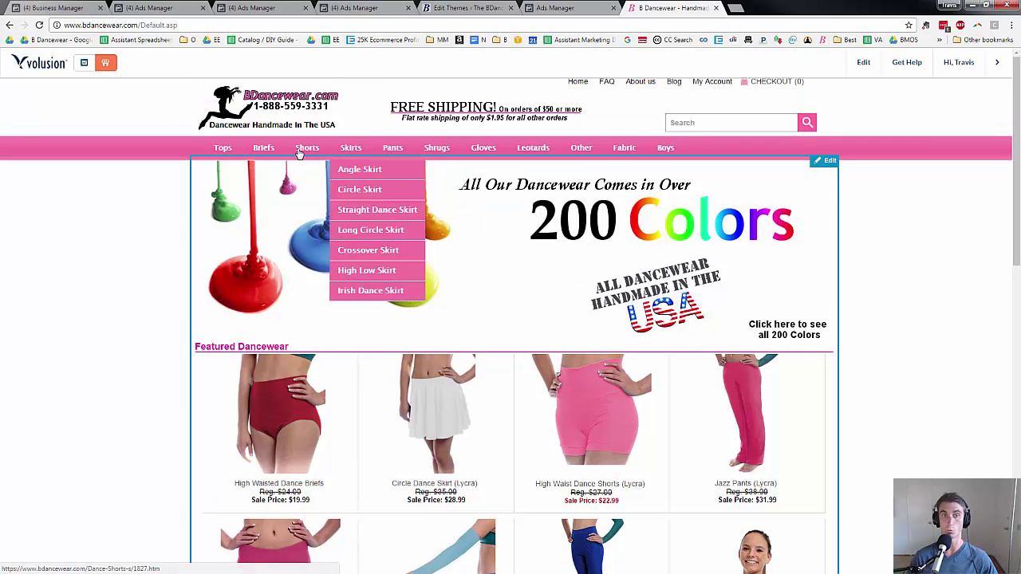
{"action": "mouse_move", "coordinate": [299, 153]}
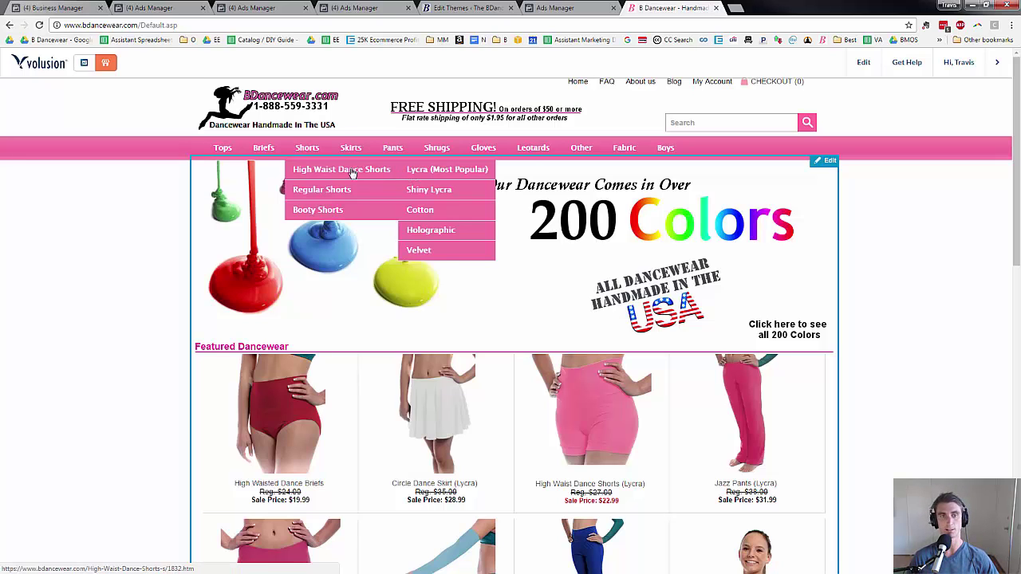
{"action": "mouse_move", "coordinate": [331, 209]}
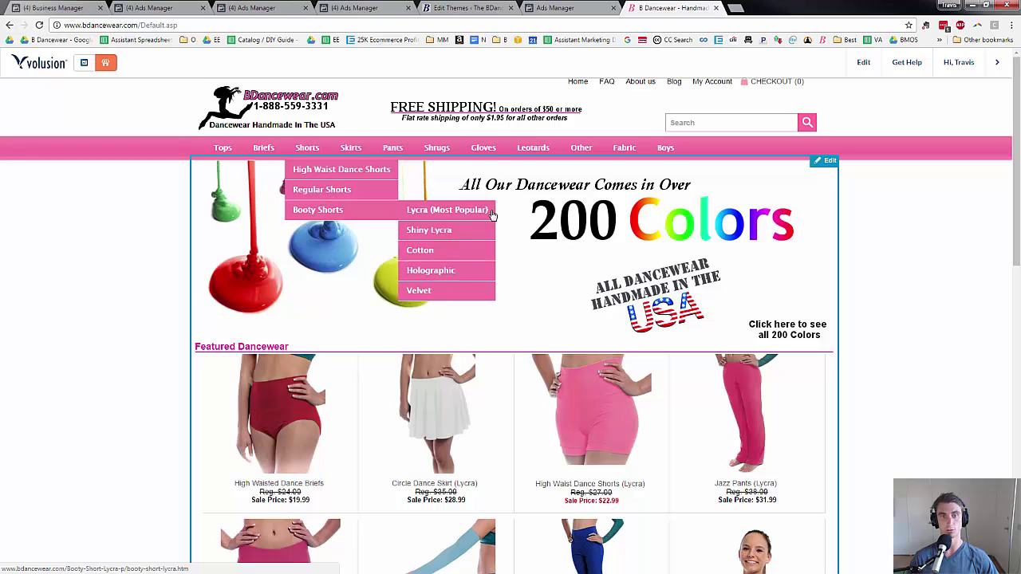
{"action": "left_click", "coordinate": [465, 216]}
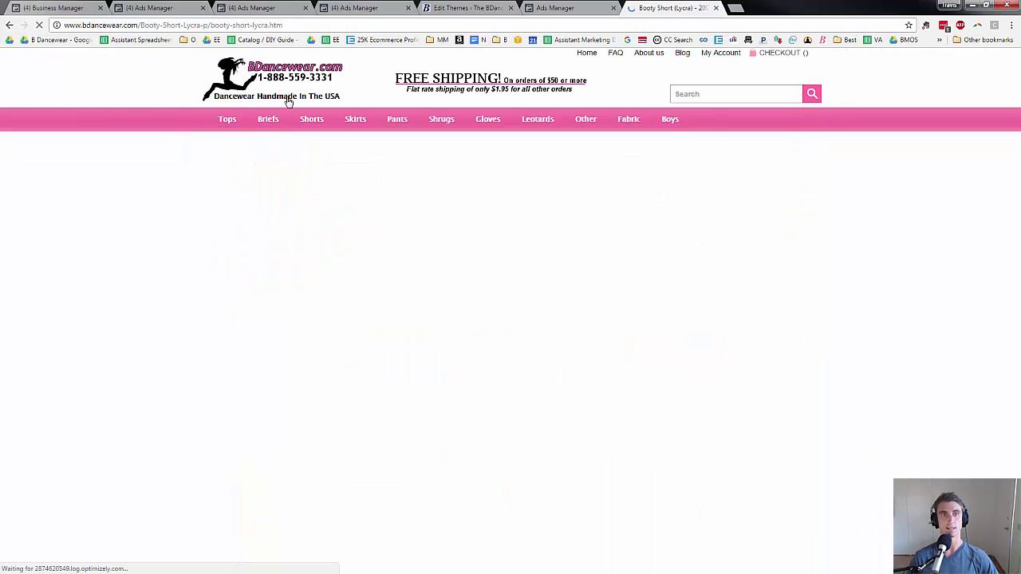
{"action": "left_click", "coordinate": [284, 25]}
{"action": "key", "text": "ctrl+c"}
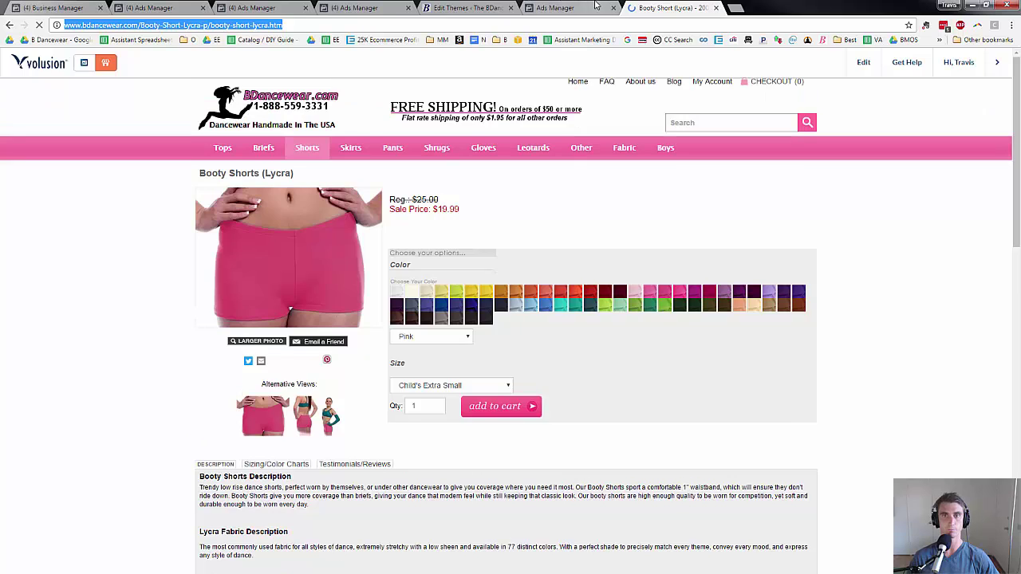
{"action": "left_click", "coordinate": [597, 7]}
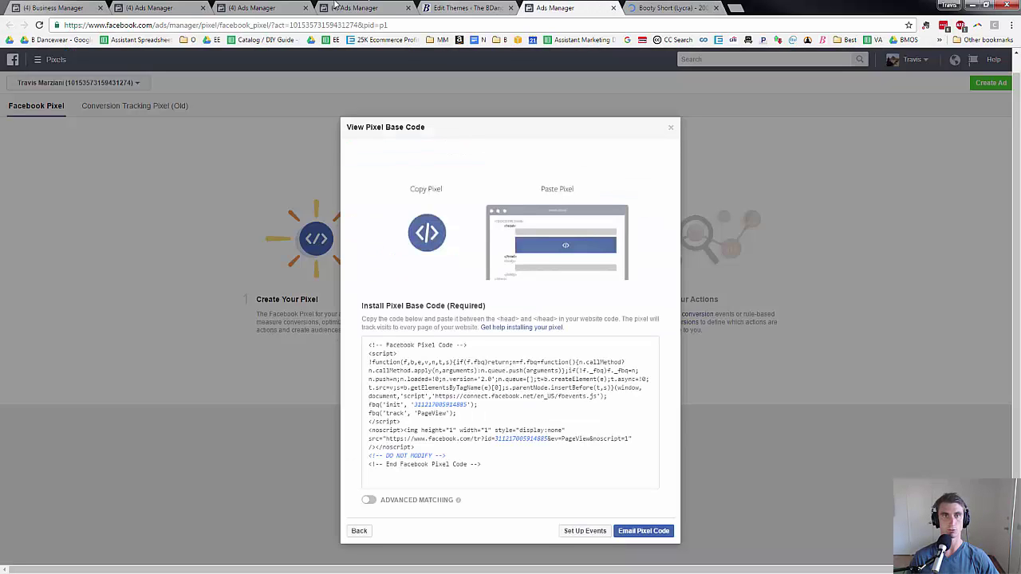
{"action": "left_click", "coordinate": [453, 7]}
{"action": "left_click", "coordinate": [354, 7]}
{"action": "left_click", "coordinate": [247, 7]}
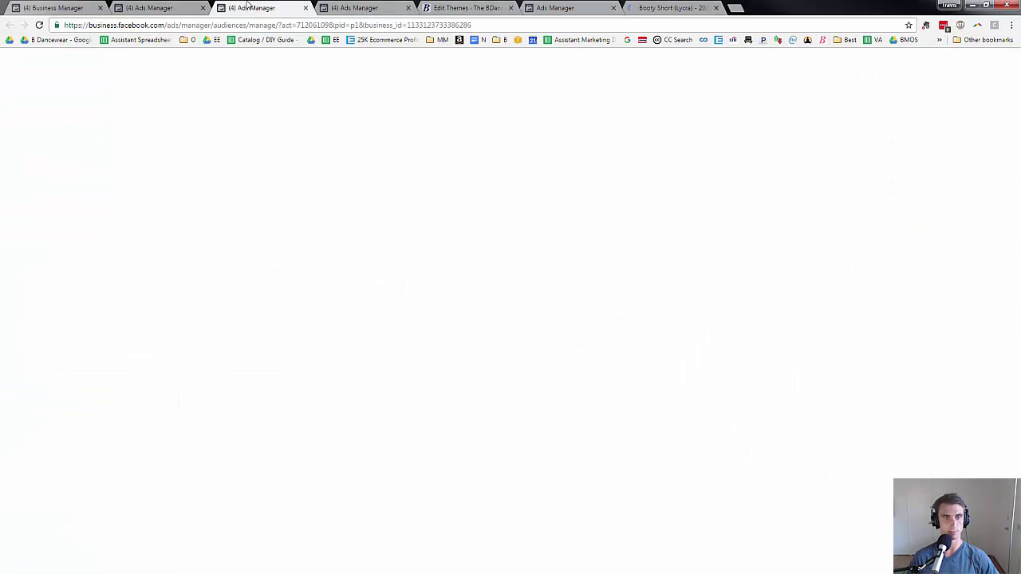
{"action": "key", "text": "ctrl+v"}
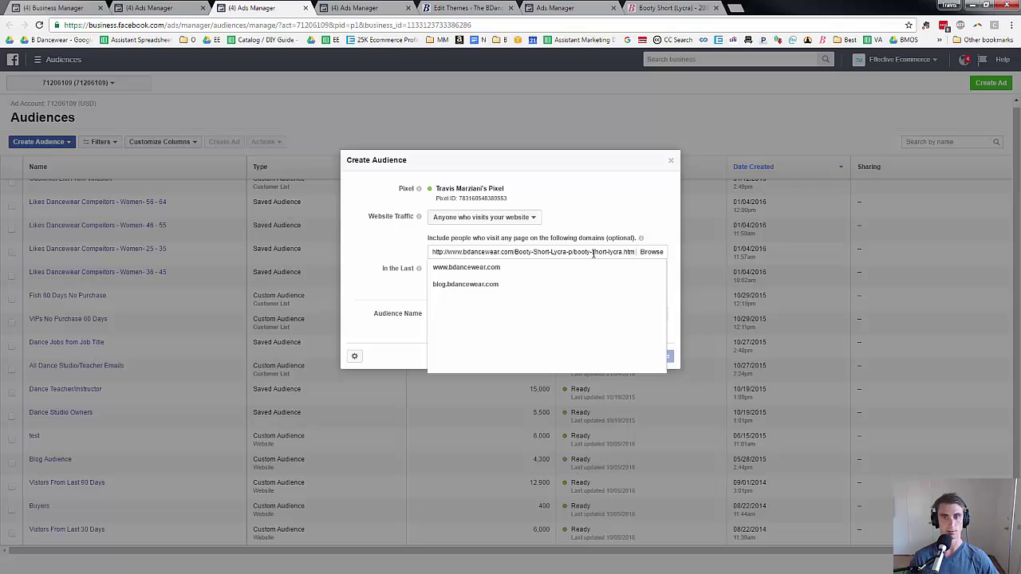
{"action": "left_click", "coordinate": [654, 228]}
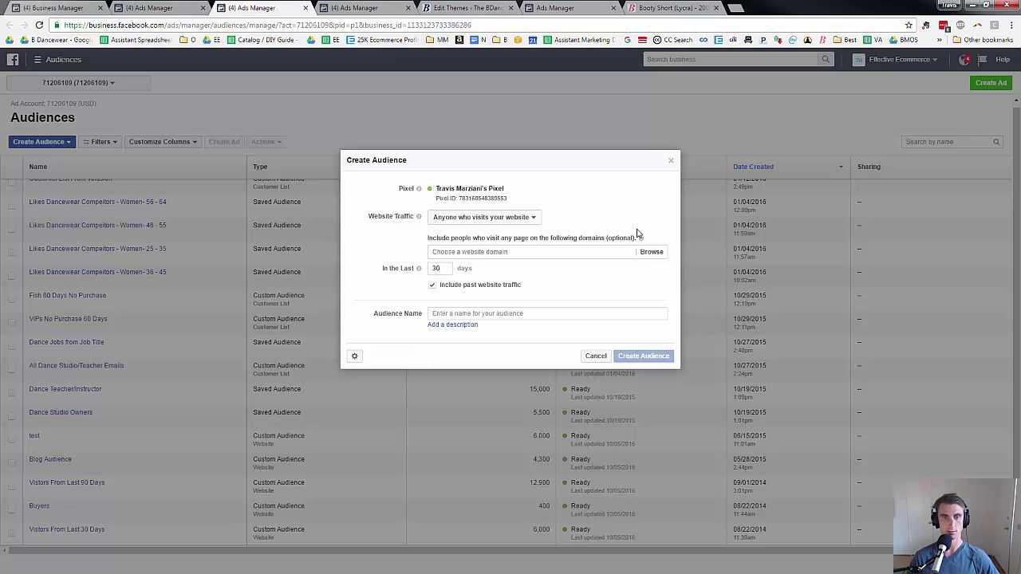
{"action": "left_click", "coordinate": [525, 253]}
{"action": "left_click", "coordinate": [494, 269]}
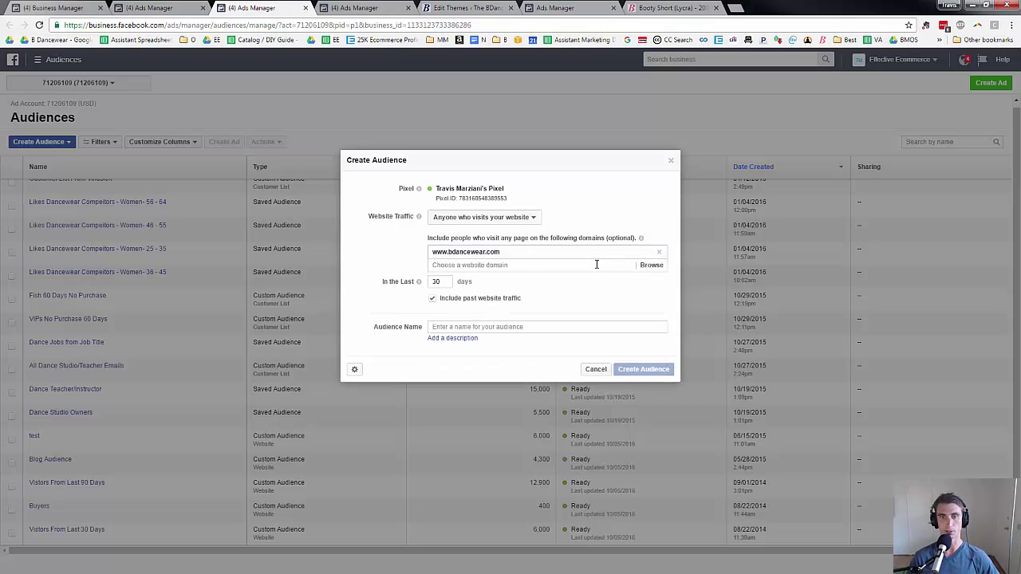
{"action": "left_click", "coordinate": [559, 265]}
{"action": "left_click", "coordinate": [529, 280]}
Target people visiting specific web pages whose URL contains /booty-short-lycra.htm.
{"action": "left_click", "coordinate": [524, 218]}
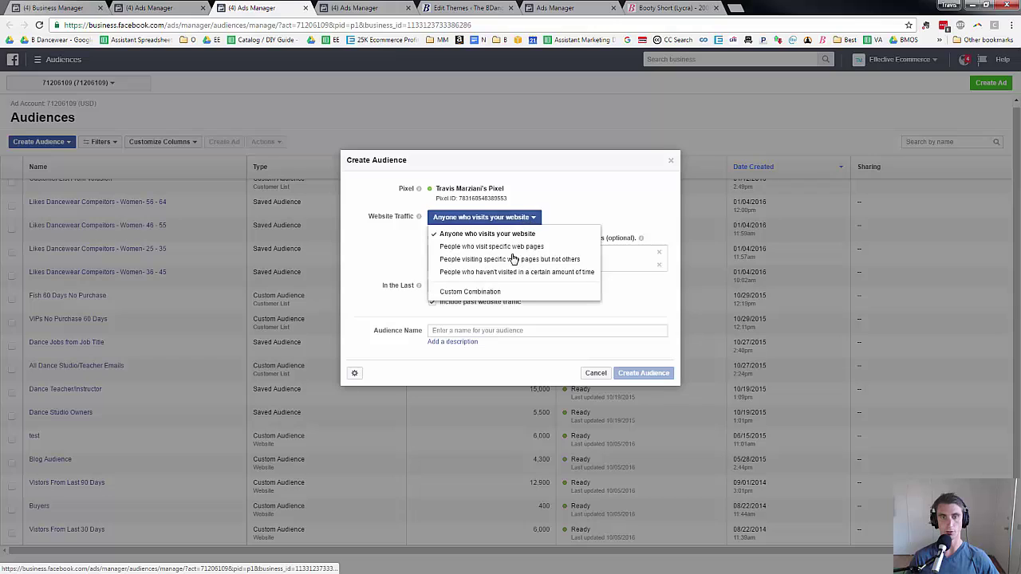
{"action": "left_click", "coordinate": [527, 247]}
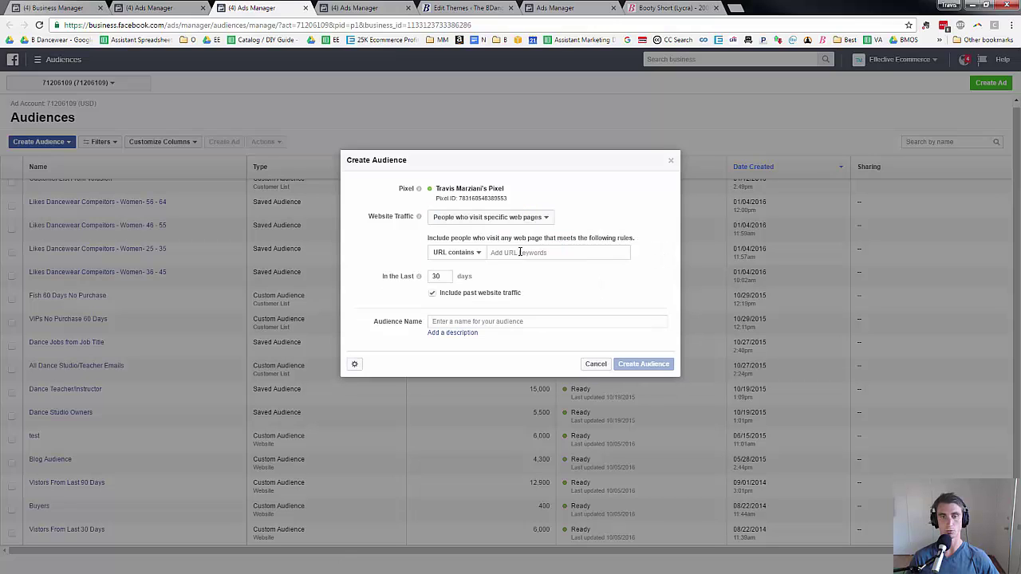
{"action": "left_click", "coordinate": [519, 252]}
{"action": "key", "text": "ctrl+v"}
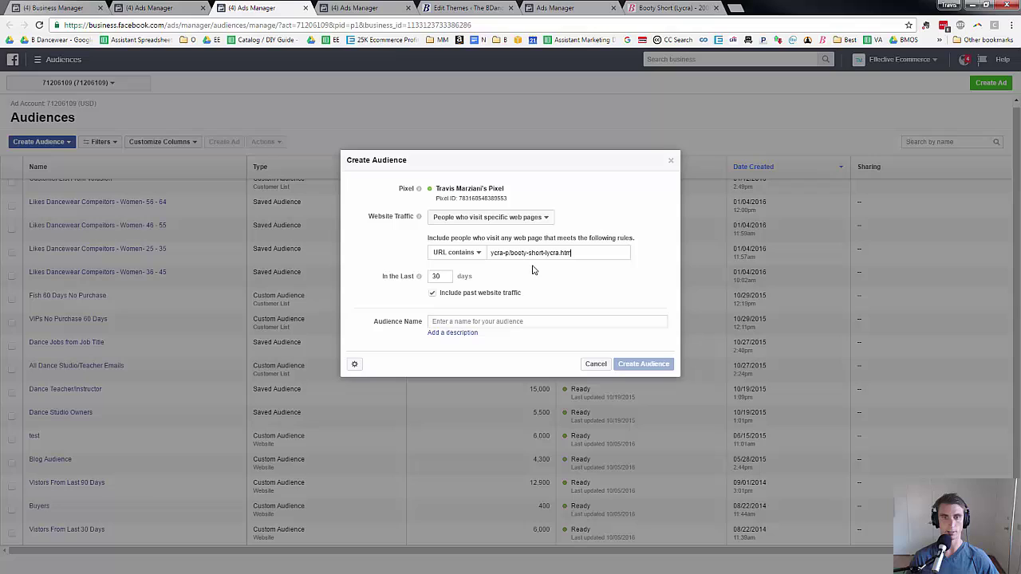
{"action": "left_click_drag", "start_coordinate": [515, 250], "coordinate": [356, 247]}
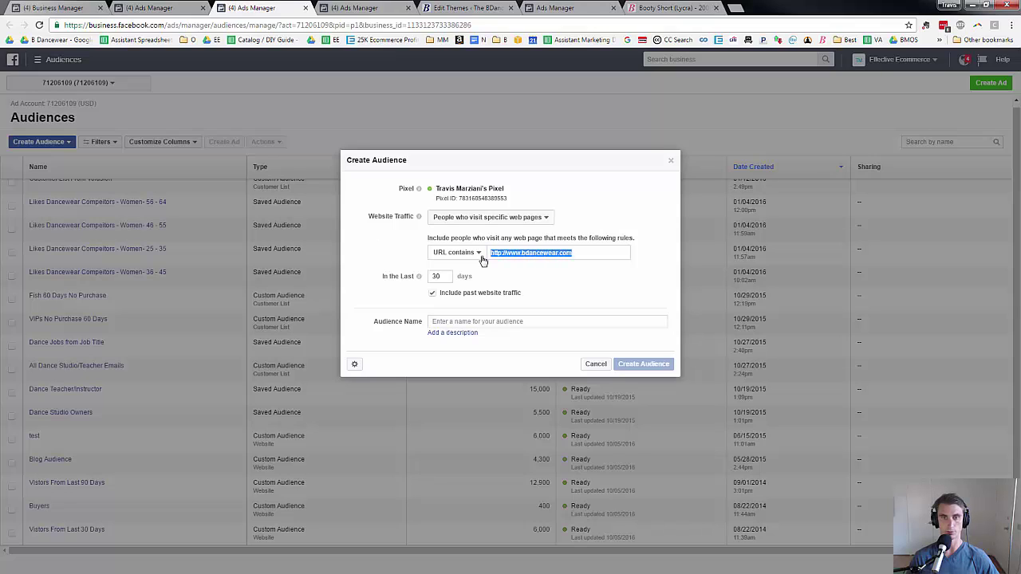
{"action": "left_click_drag", "start_coordinate": [556, 253], "coordinate": [656, 258]}
{"action": "left_click", "coordinate": [528, 253]}
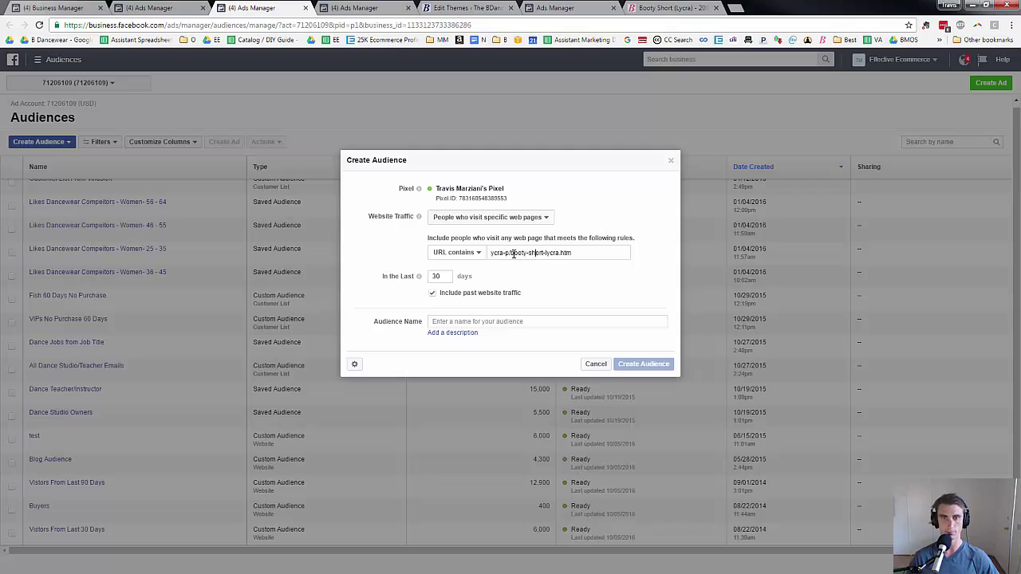
{"action": "left_click", "coordinate": [641, 256], "text": "shift"}
{"action": "left_click", "coordinate": [511, 253]}
{"action": "key", "text": "shift+Home"}
{"action": "key", "text": "BackSpace"}
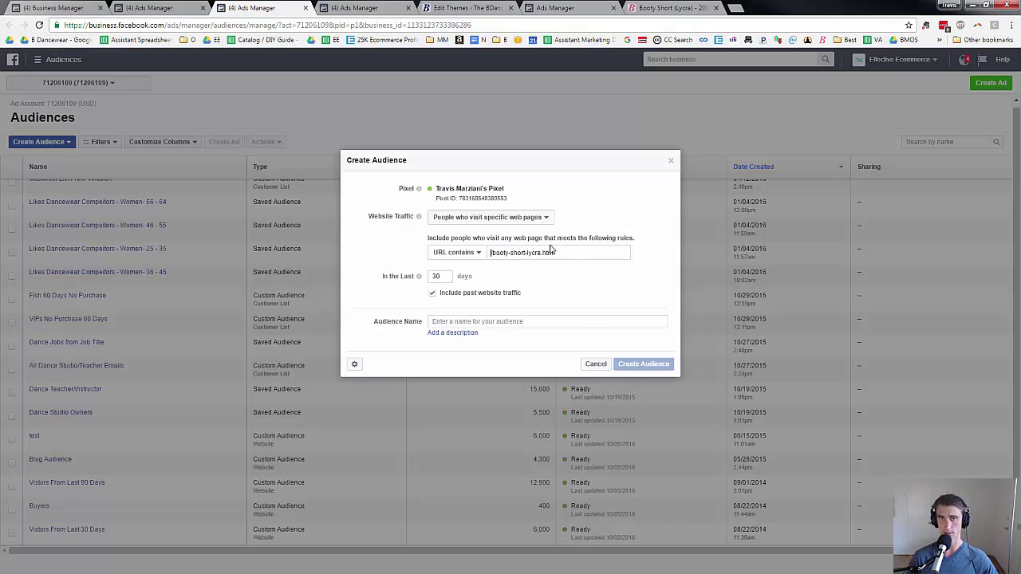
{"action": "type", "text": "/"}
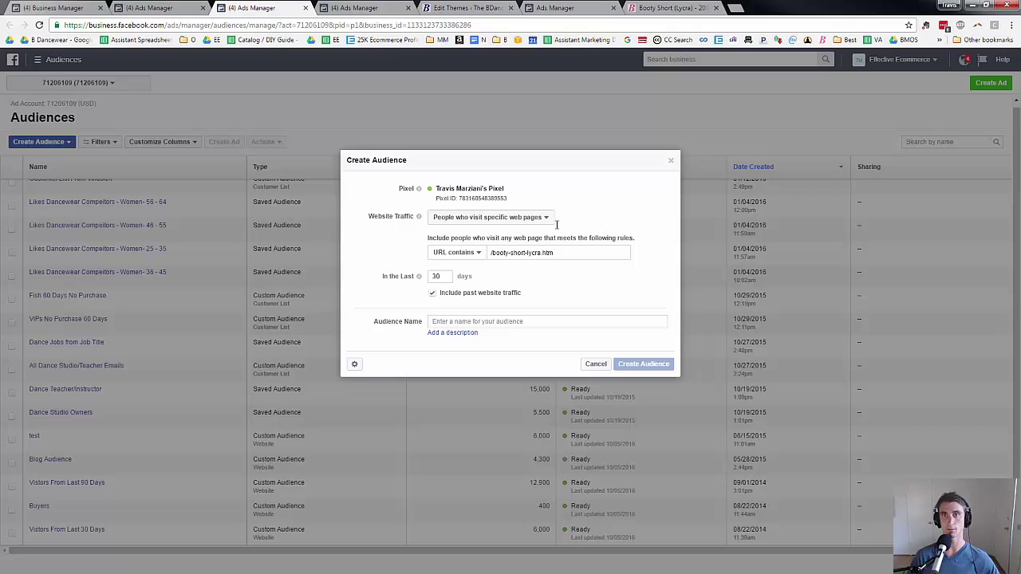
Check the product page's address against the URL keyword and return to name the audience.
{"action": "left_click", "coordinate": [682, 7]}
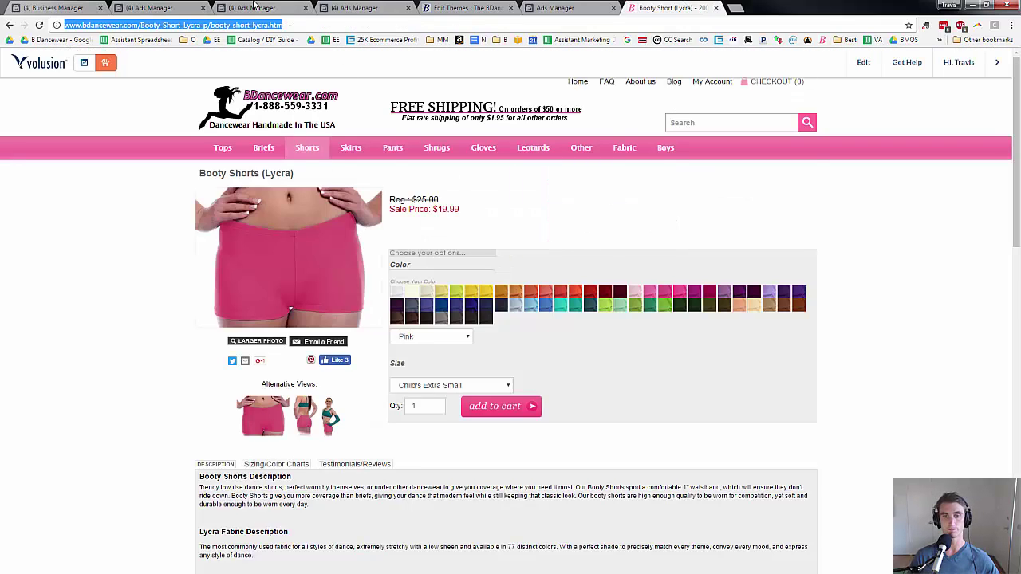
{"action": "left_click", "coordinate": [253, 7]}
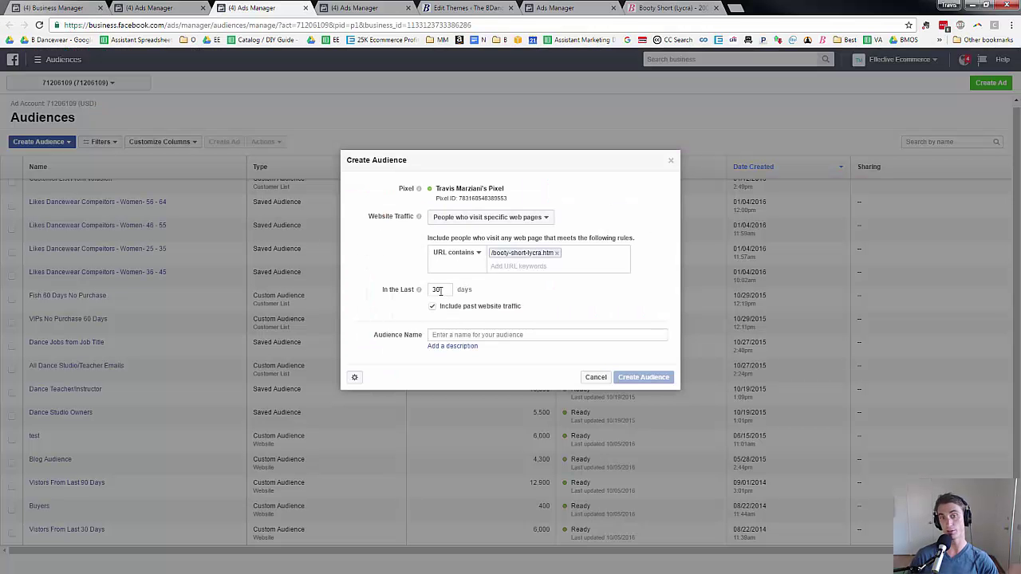
{"action": "left_click", "coordinate": [481, 336]}
Name the audience 'Booty Short Test Audience', create it, and confirm it in the Audiences list.
{"action": "type", "text": "Booty Short Test Audi"}
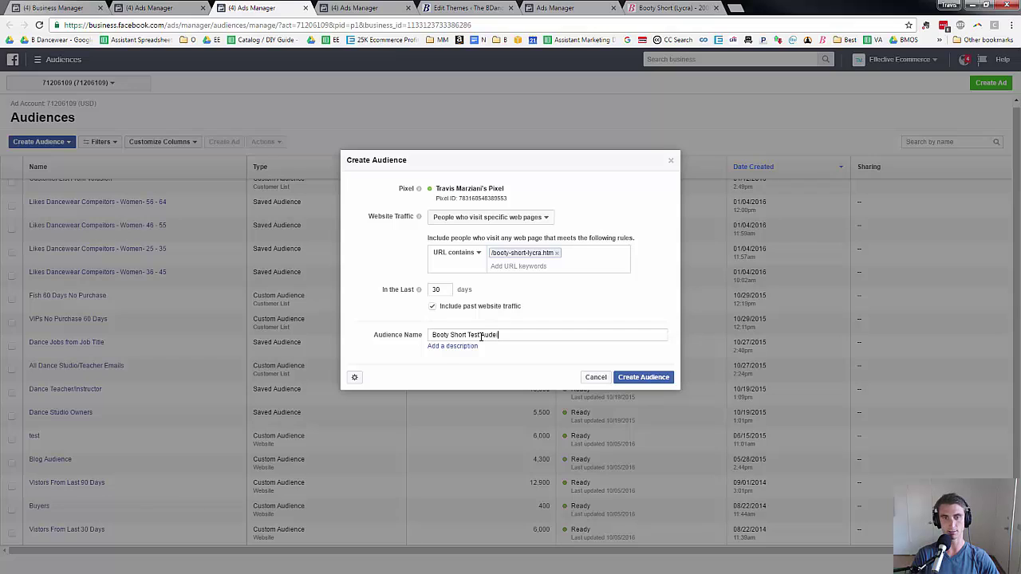
{"action": "type", "text": "ence"}
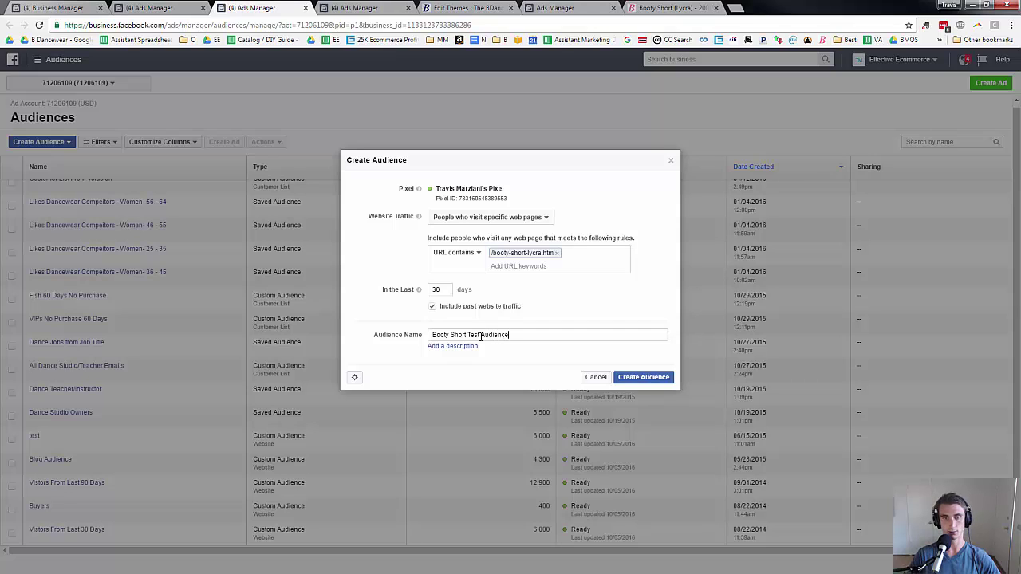
{"action": "left_click", "coordinate": [647, 378]}
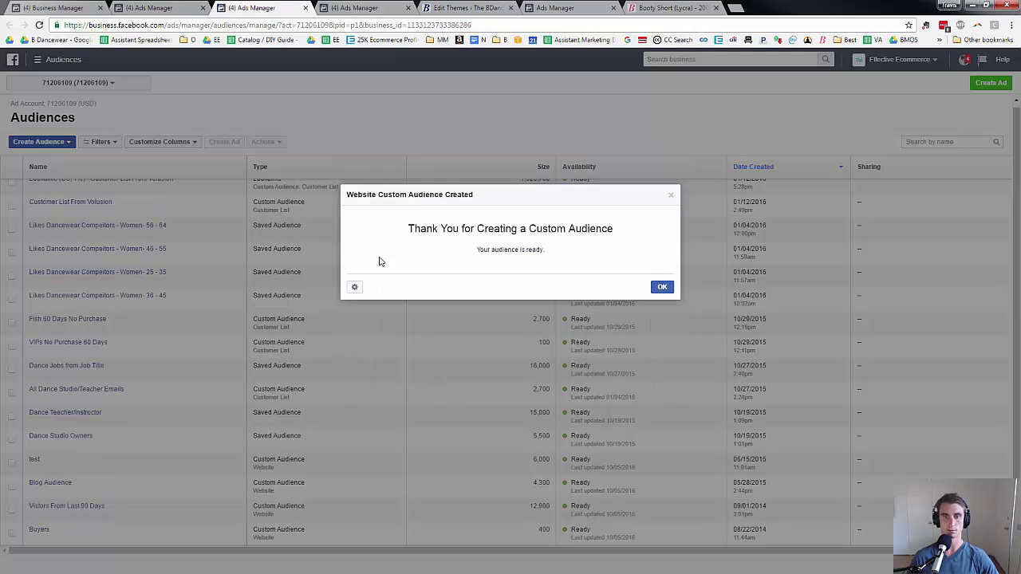
{"action": "left_click", "coordinate": [656, 288]}
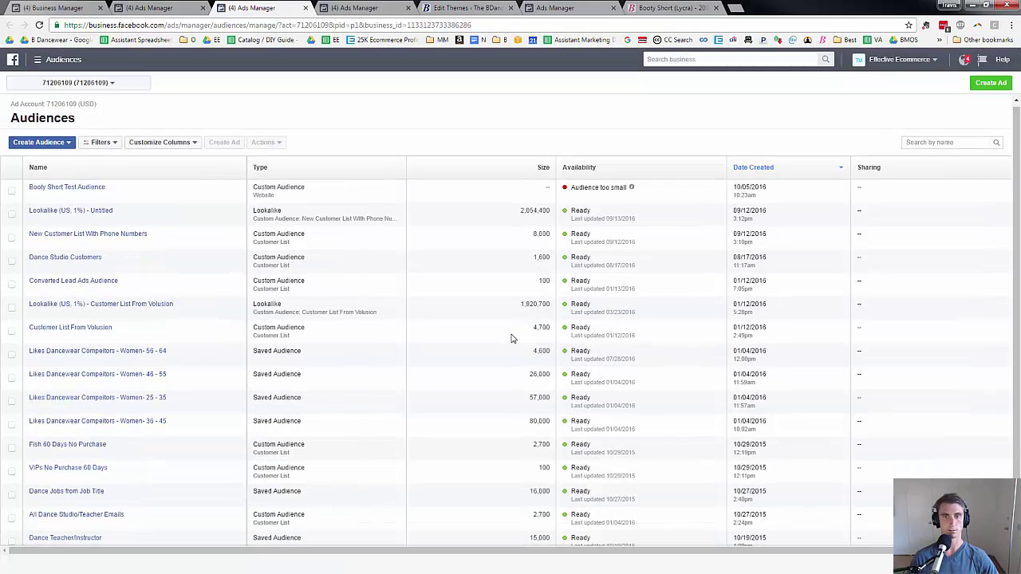
{"action": "mouse_move", "coordinate": [631, 192]}
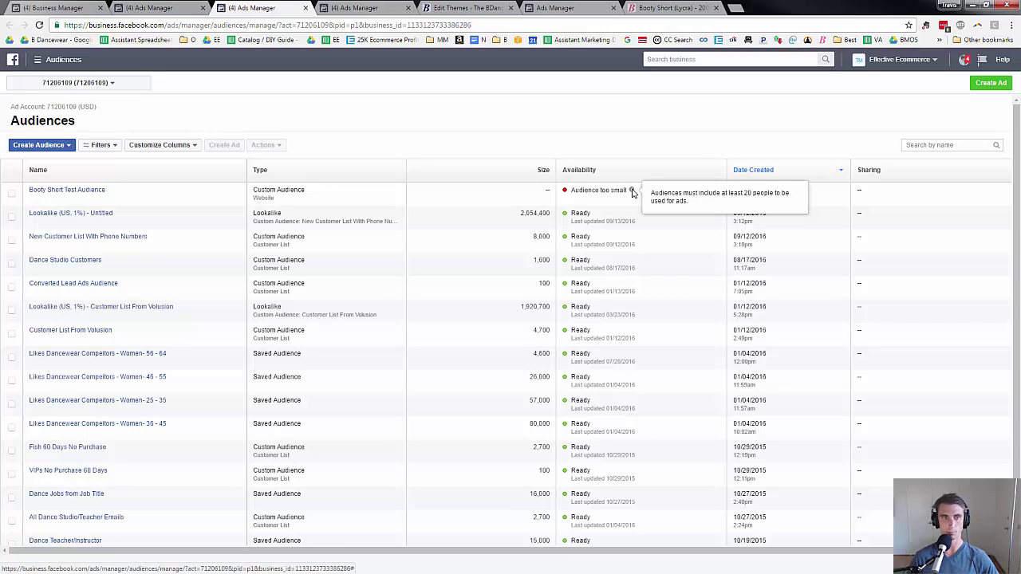
{"action": "left_click", "coordinate": [47, 145]}
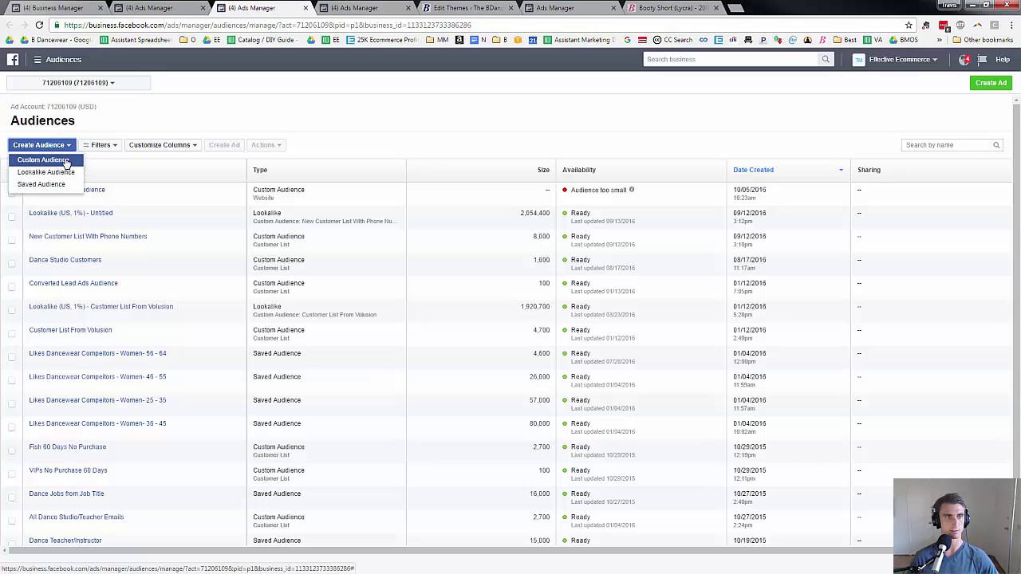
Start a Website Traffic custom audience for visitors of specific web pages whose URL equals a given address.
{"action": "left_click", "coordinate": [67, 162]}
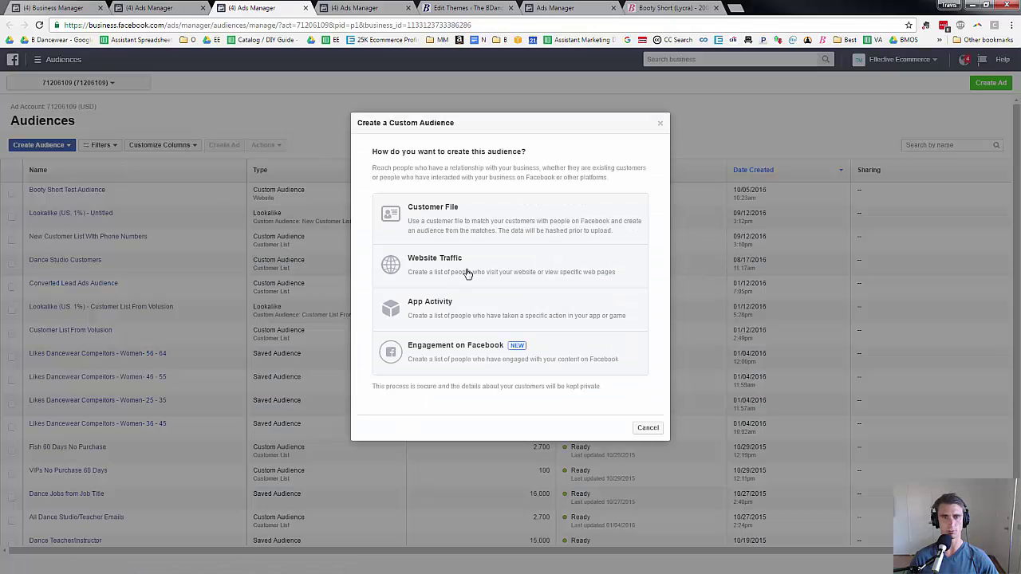
{"action": "left_click", "coordinate": [468, 274]}
{"action": "left_click", "coordinate": [499, 252]}
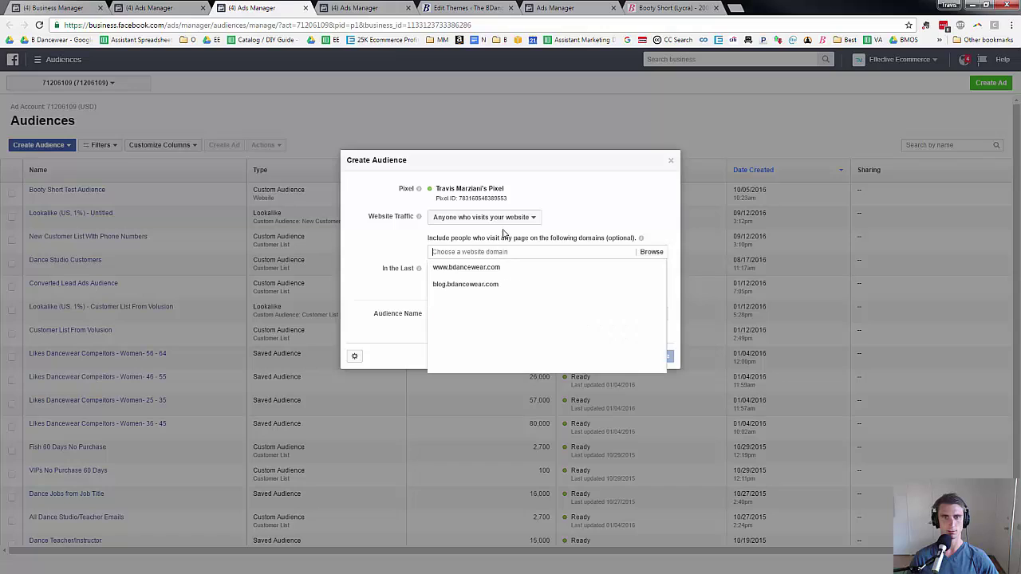
{"action": "left_click", "coordinate": [493, 218]}
{"action": "left_click", "coordinate": [485, 247]}
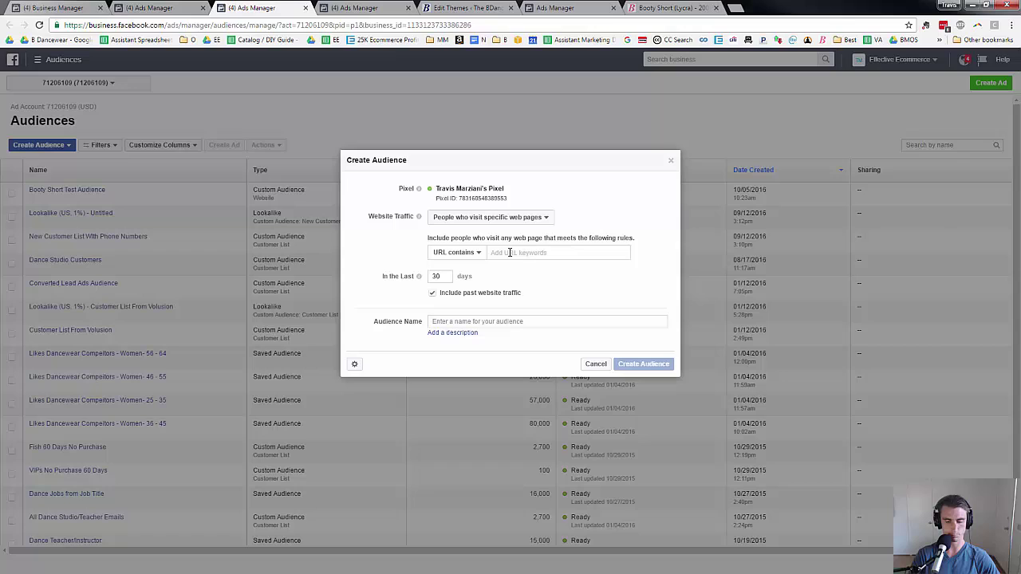
{"action": "type", "text": "booty"}
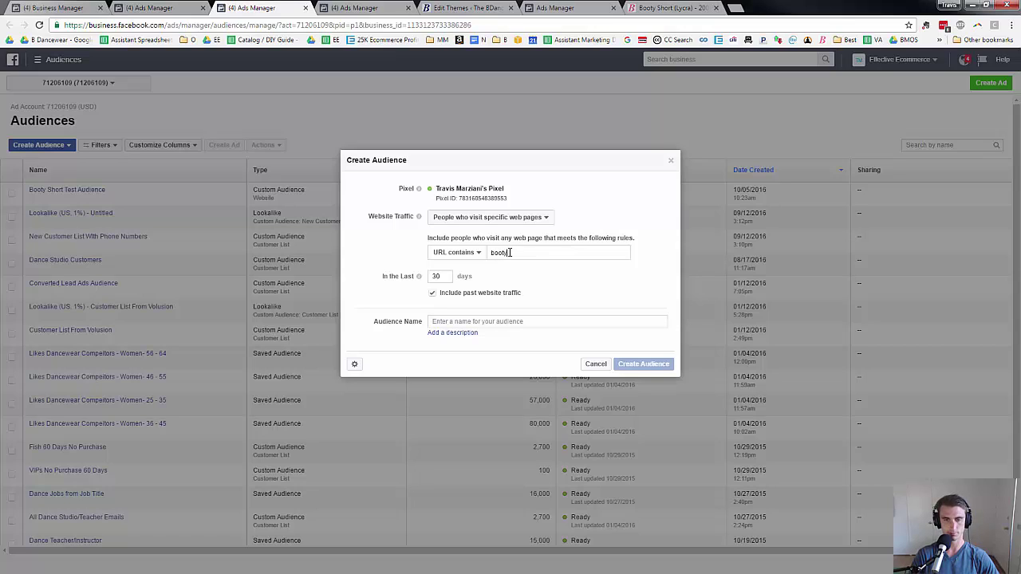
{"action": "left_click", "coordinate": [471, 253]}
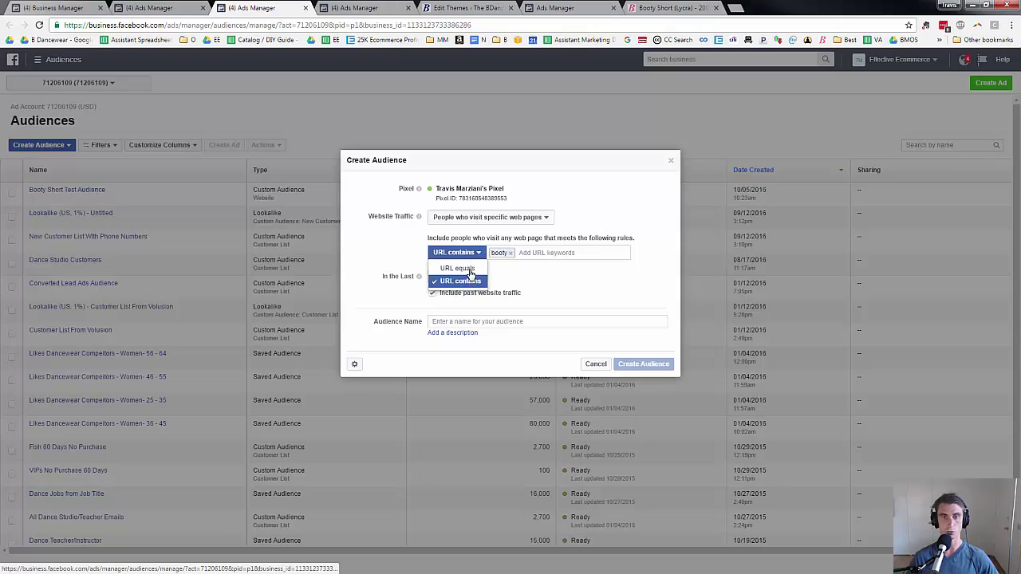
{"action": "left_click", "coordinate": [471, 272]}
{"action": "left_click", "coordinate": [510, 253]}
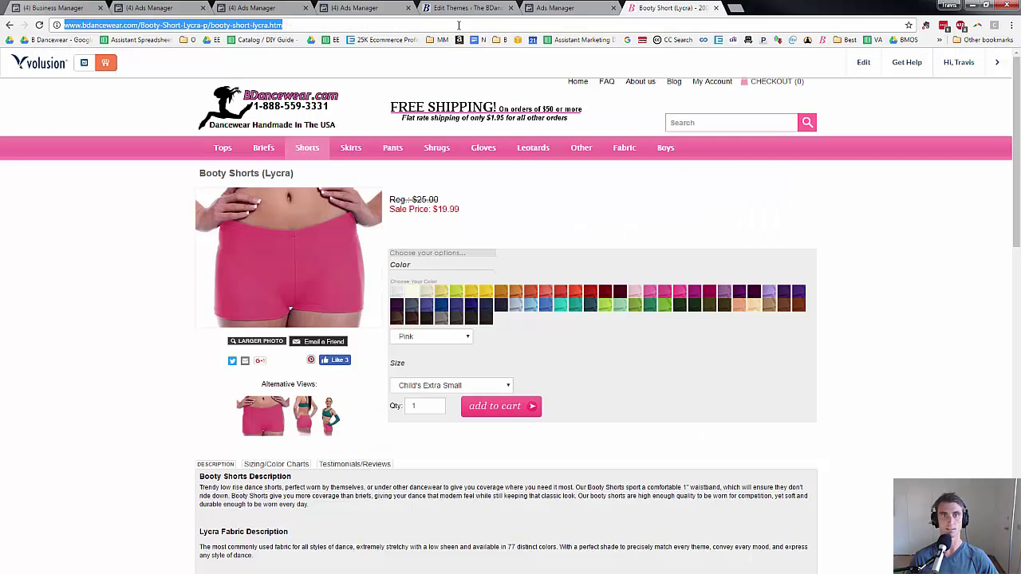
Copy the Booty Shorts product page address and paste it as the URL rule.
{"action": "left_click", "coordinate": [672, 7]}
{"action": "double_click", "coordinate": [461, 25]}
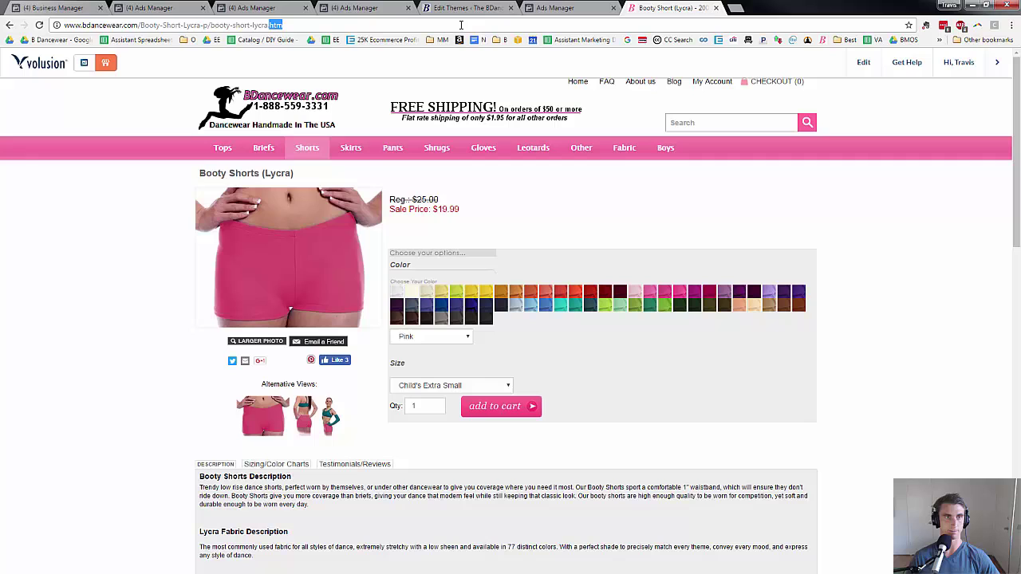
{"action": "left_click", "coordinate": [462, 25]}
{"action": "key", "text": "ctrl+c"}
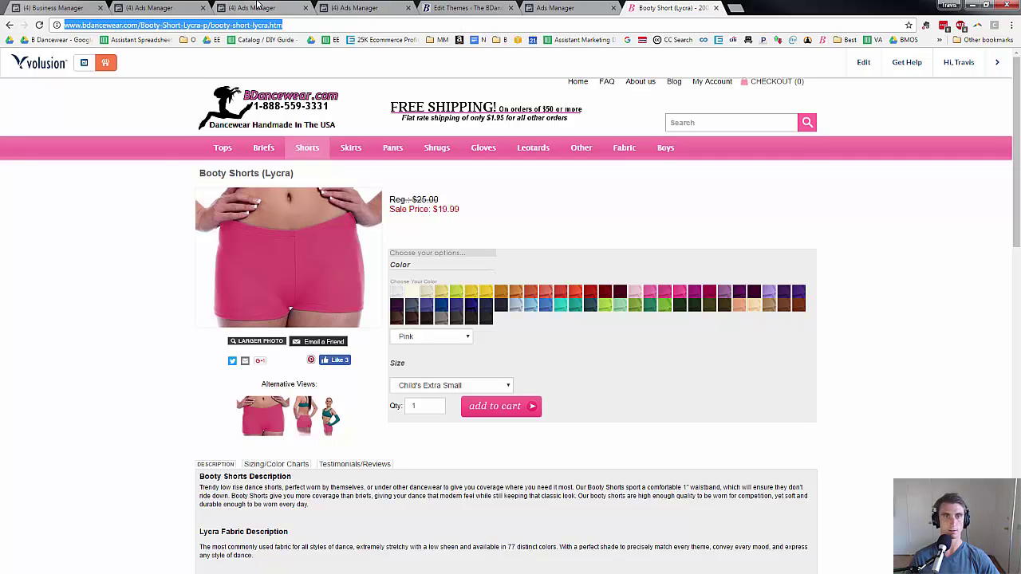
{"action": "left_click", "coordinate": [244, 7]}
{"action": "key", "text": "ctrl+v"}
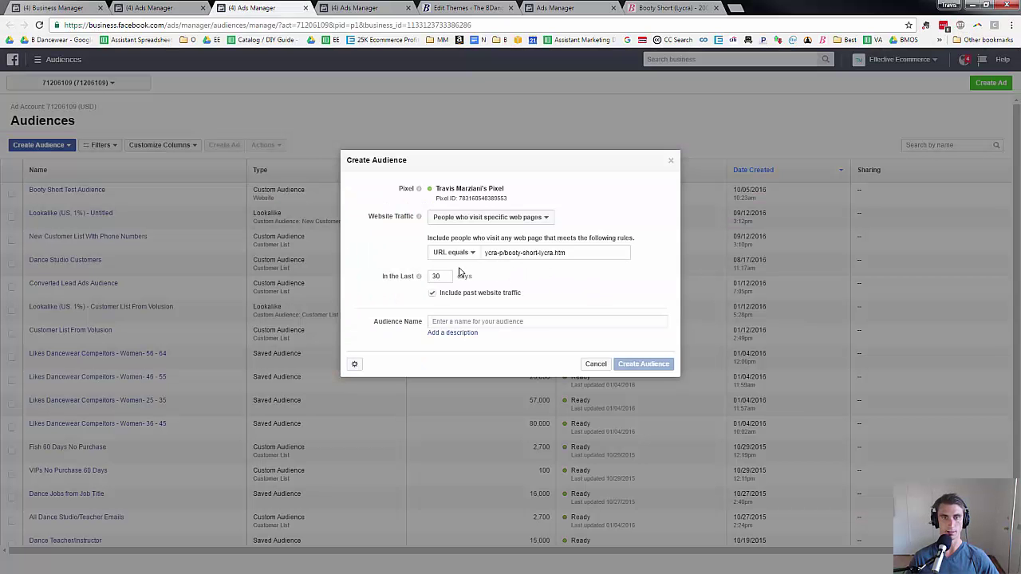
Name the audience 'test 2 Booty shorts', create it and dismiss the confirmation.
{"action": "left_click", "coordinate": [462, 335]}
{"action": "type", "text": "test"}
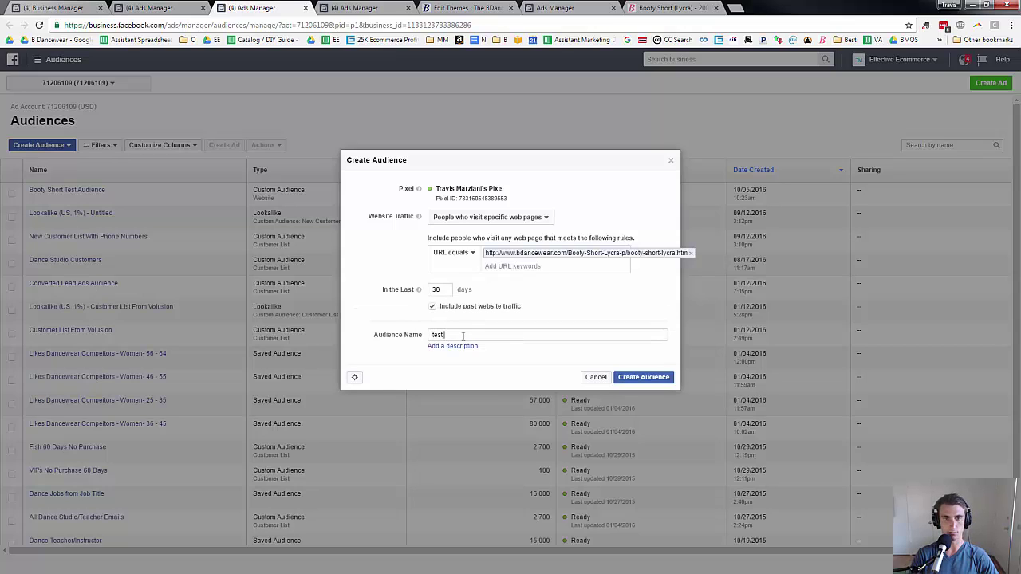
{"action": "type", "text": " 2 Booty sh"}
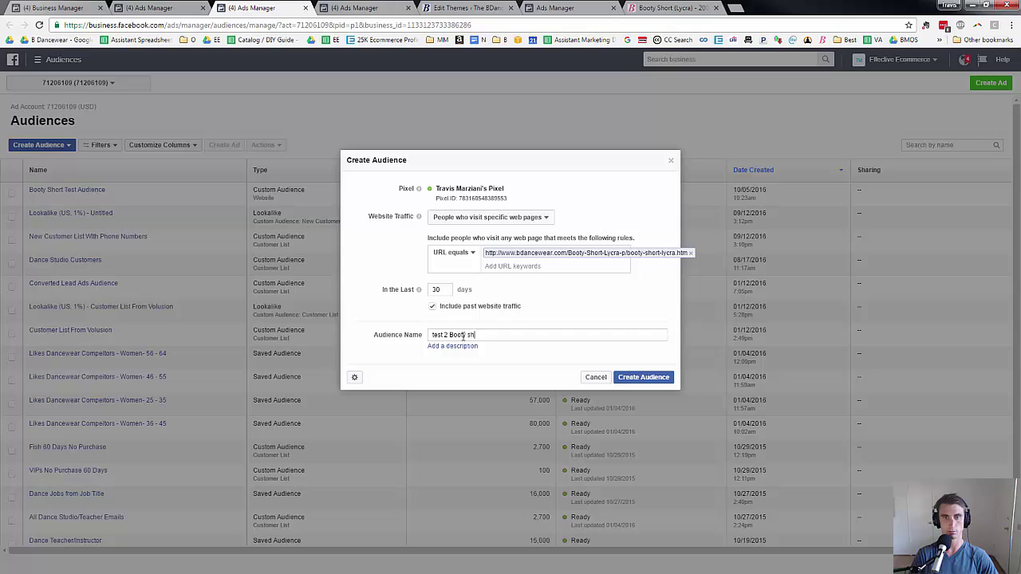
{"action": "type", "text": "orts"}
{"action": "left_click", "coordinate": [643, 378]}
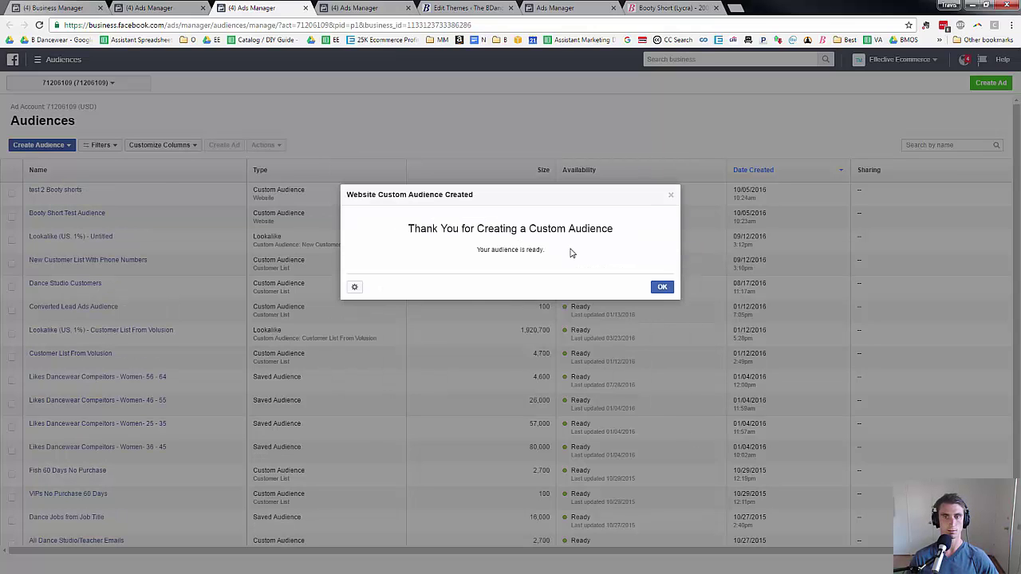
{"action": "left_click", "coordinate": [660, 287]}
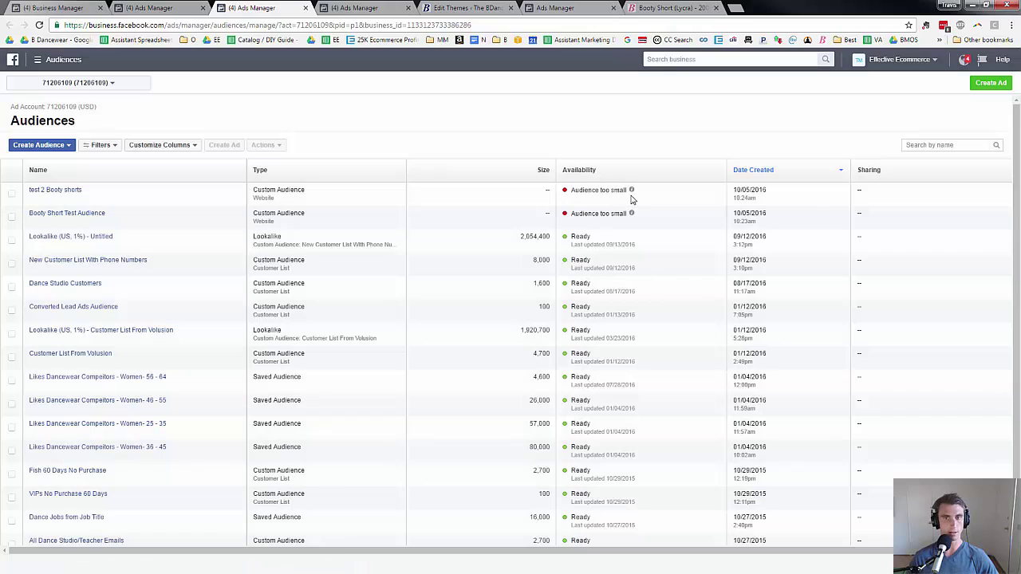
{"action": "mouse_move", "coordinate": [631, 191]}
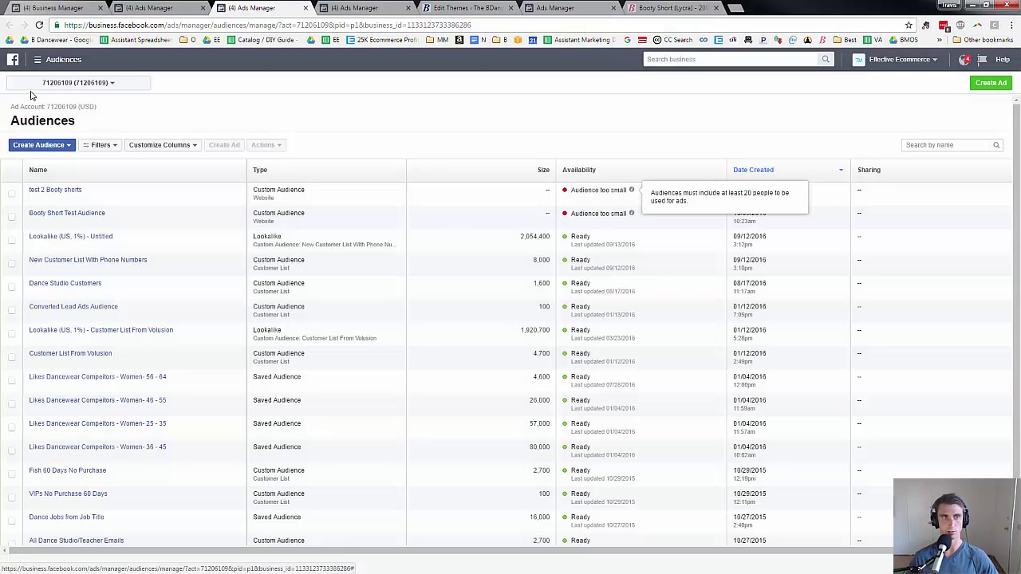
{"action": "left_click", "coordinate": [48, 147]}
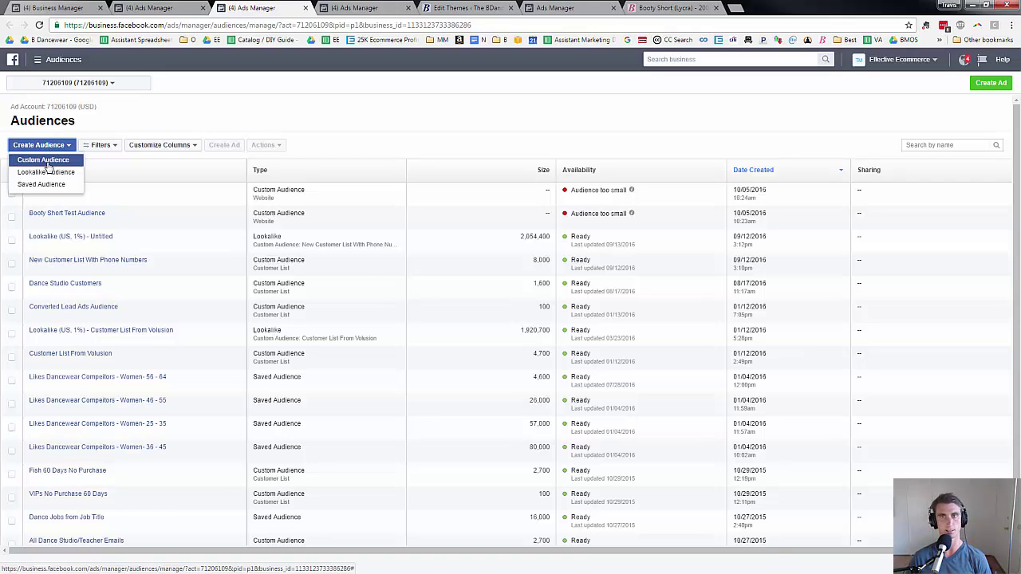
Start a Website Traffic audience of anyone visiting the website over the last 25 days.
{"action": "left_click", "coordinate": [45, 161]}
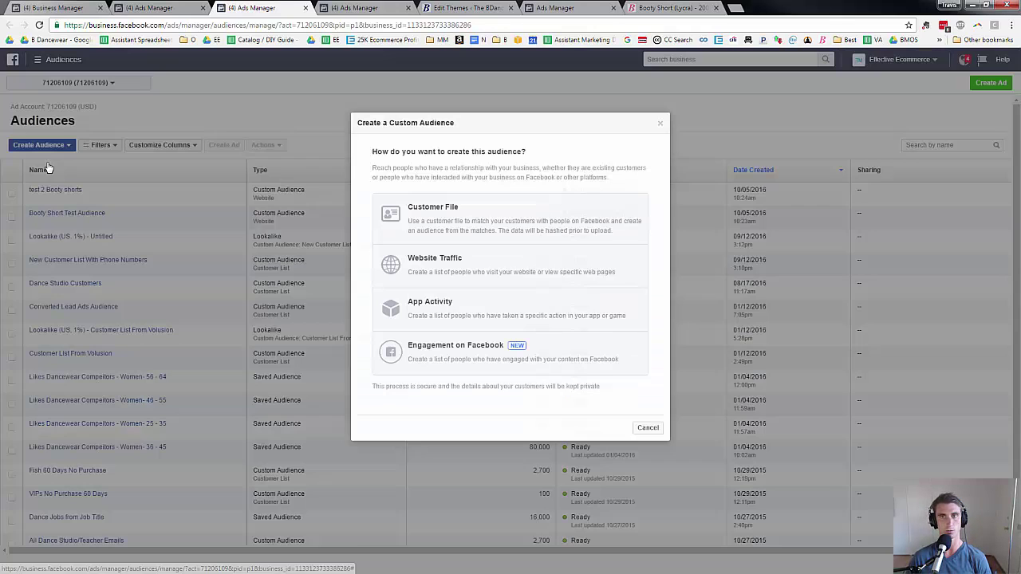
{"action": "left_click", "coordinate": [520, 277]}
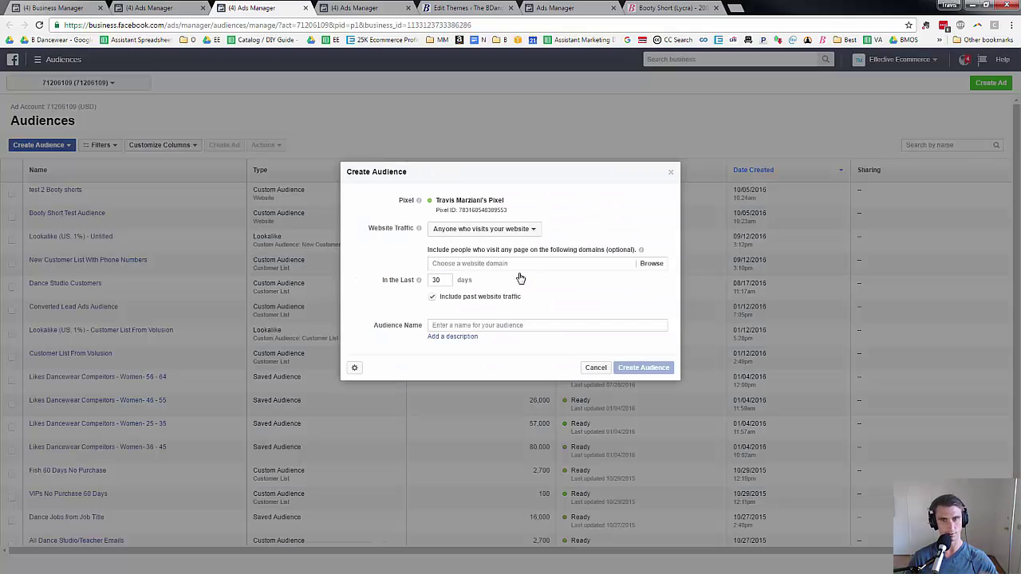
{"action": "left_click", "coordinate": [516, 231]}
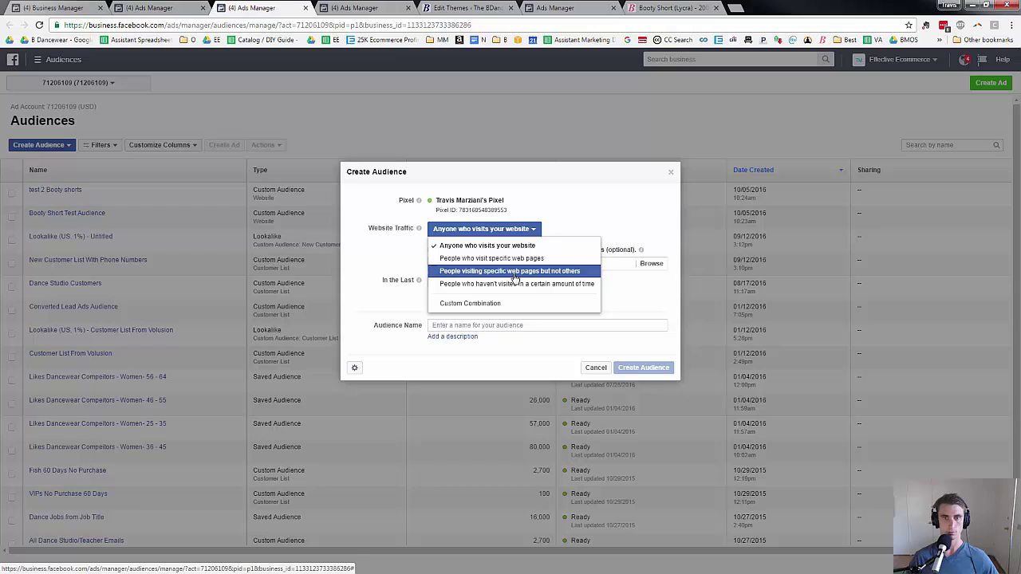
{"action": "left_click", "coordinate": [485, 245]}
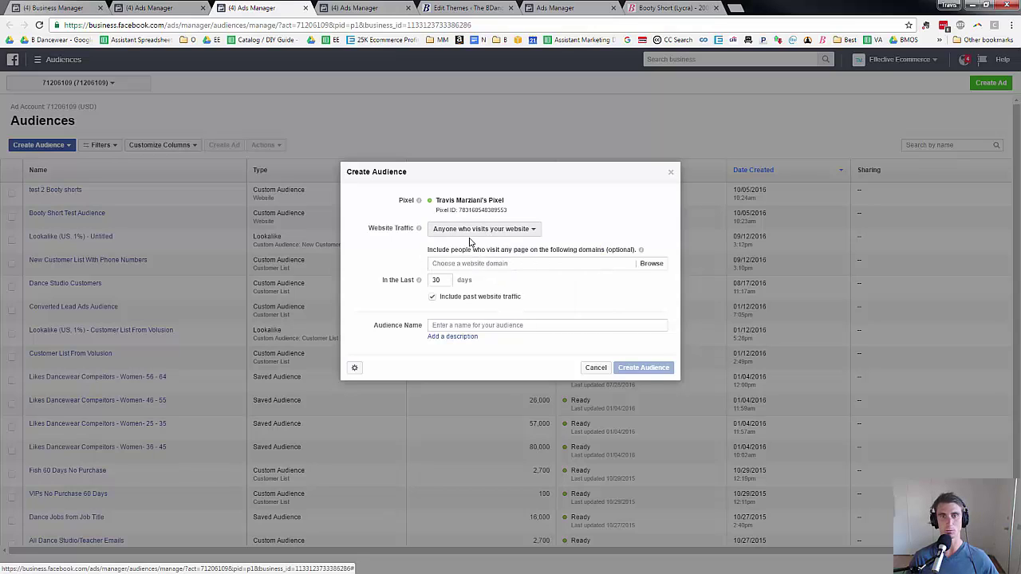
{"action": "double_click", "coordinate": [444, 279]}
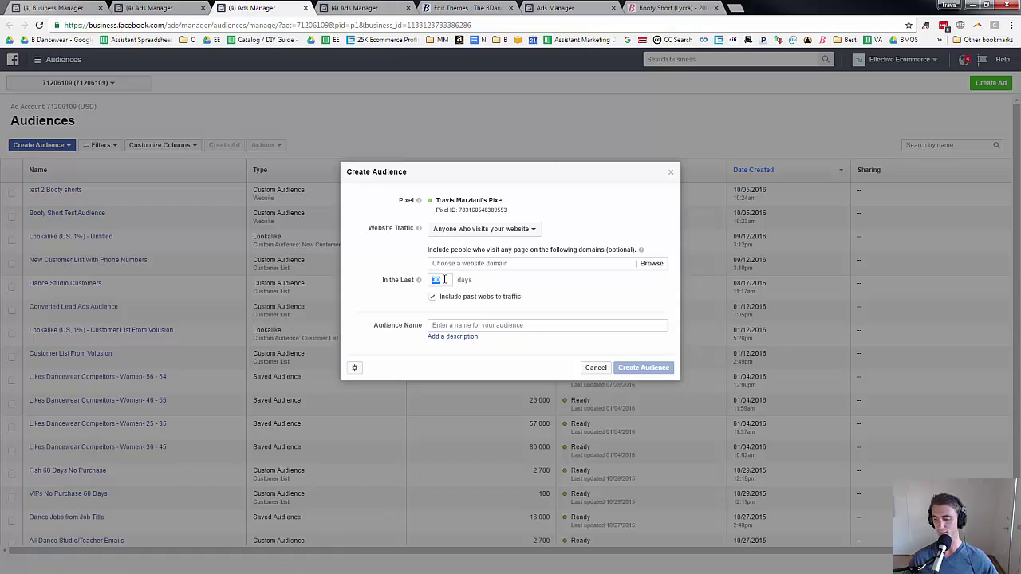
{"action": "type", "text": "225"}
{"action": "key", "text": "BackSpace"}
{"action": "key", "text": "BackSpace"}
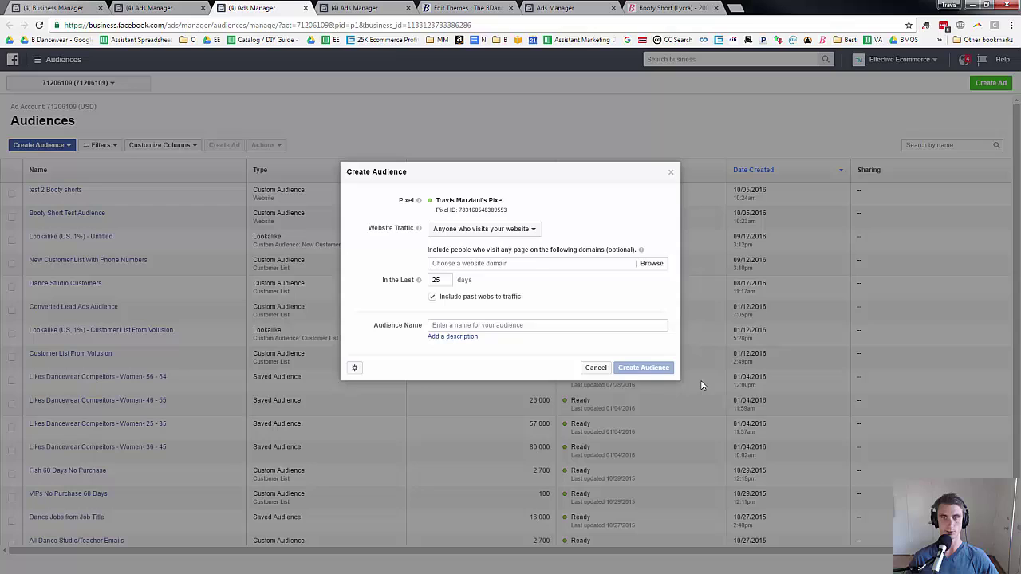
Name the audience 'test 2 past 25 days', create it and close the confirmation.
{"action": "left_click", "coordinate": [501, 325]}
{"action": "type", "text": "test 2 past 25 days"}
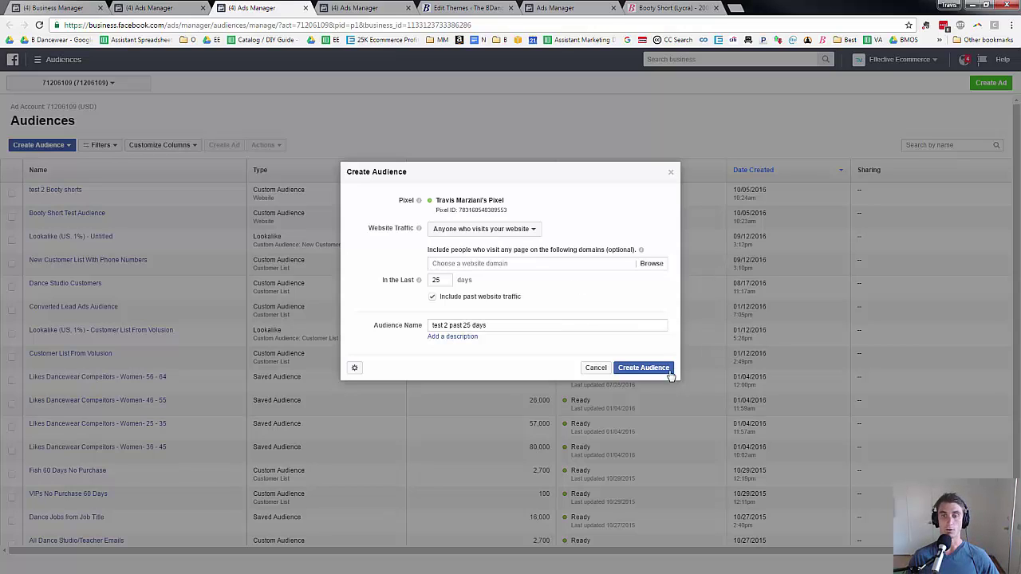
{"action": "left_click", "coordinate": [668, 372]}
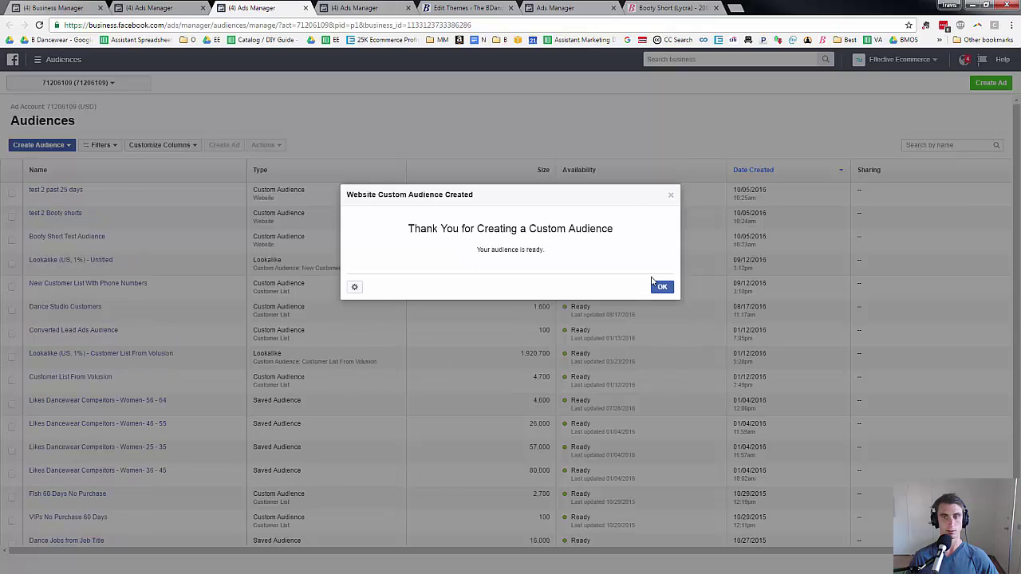
{"action": "left_click", "coordinate": [661, 288]}
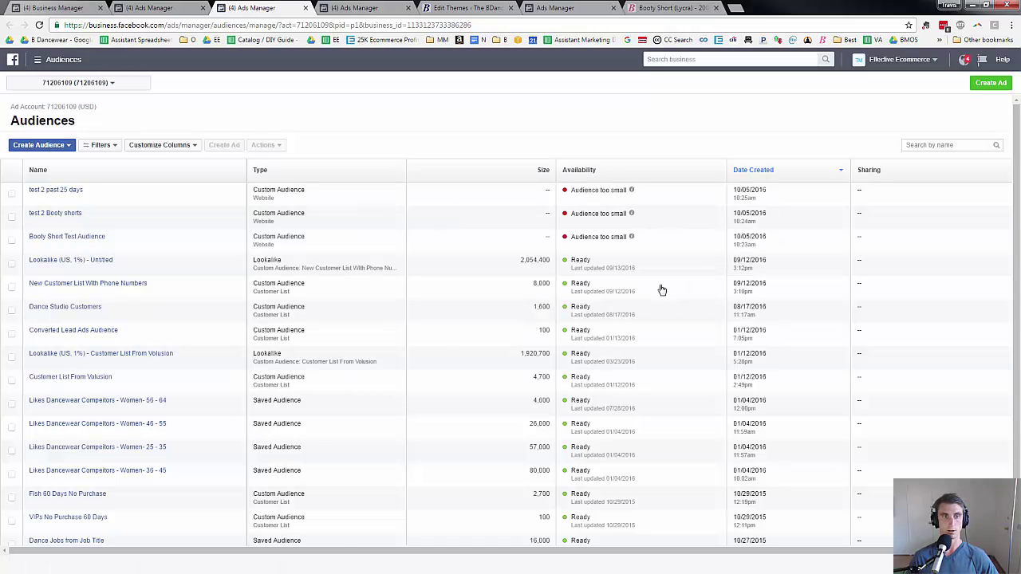
{"action": "mouse_move", "coordinate": [631, 190]}
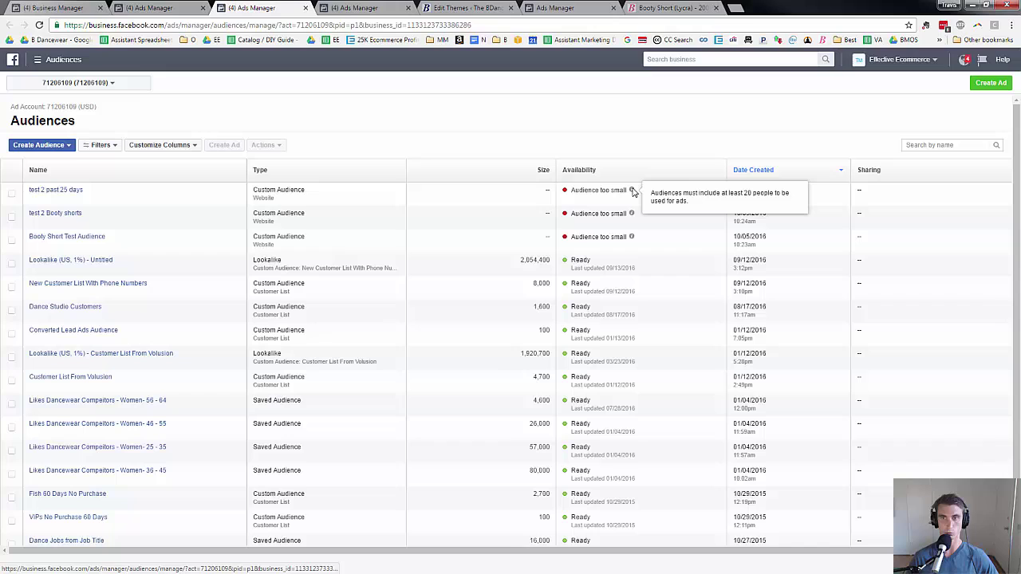
Start a Website Traffic custom audience that includes anyone who visits the website.
{"action": "left_click", "coordinate": [39, 145]}
{"action": "left_click", "coordinate": [56, 160]}
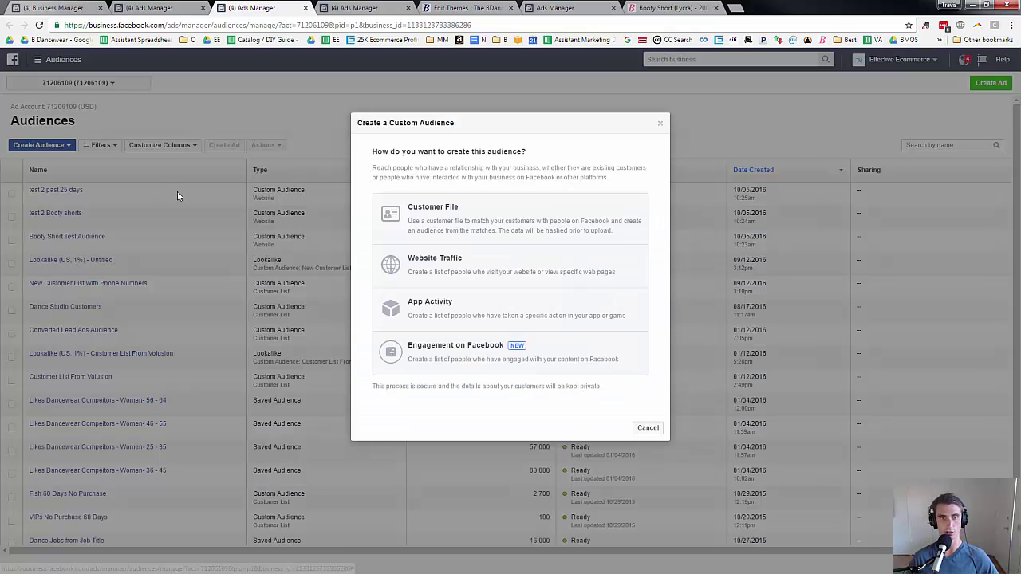
{"action": "left_click", "coordinate": [498, 272]}
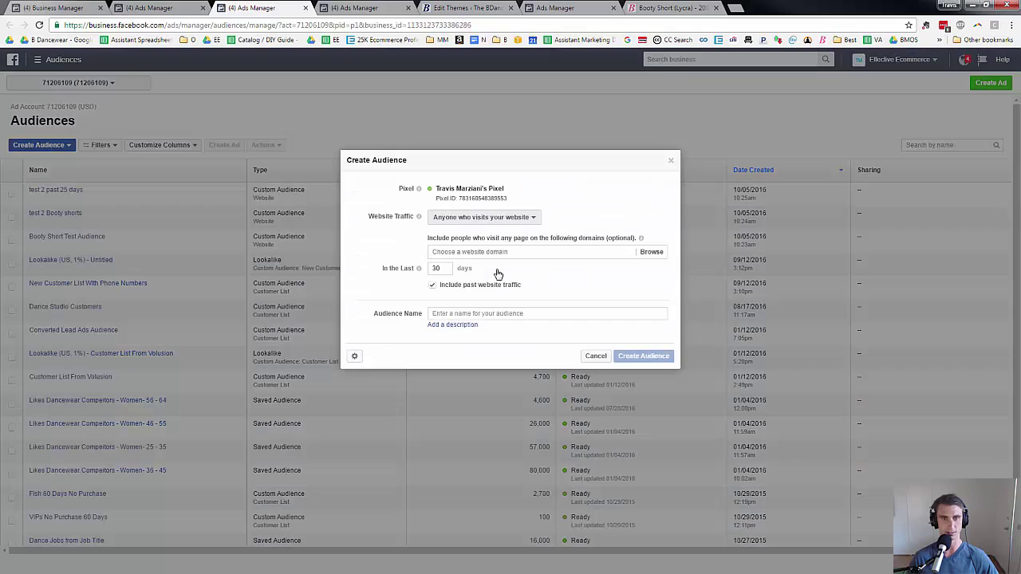
{"action": "left_click", "coordinate": [460, 252]}
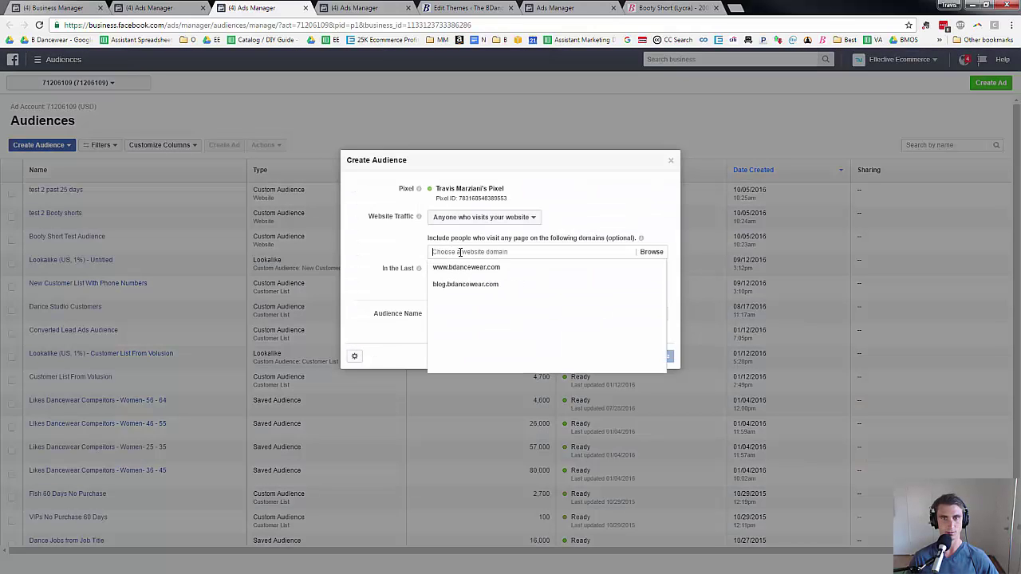
{"action": "left_click", "coordinate": [472, 220]}
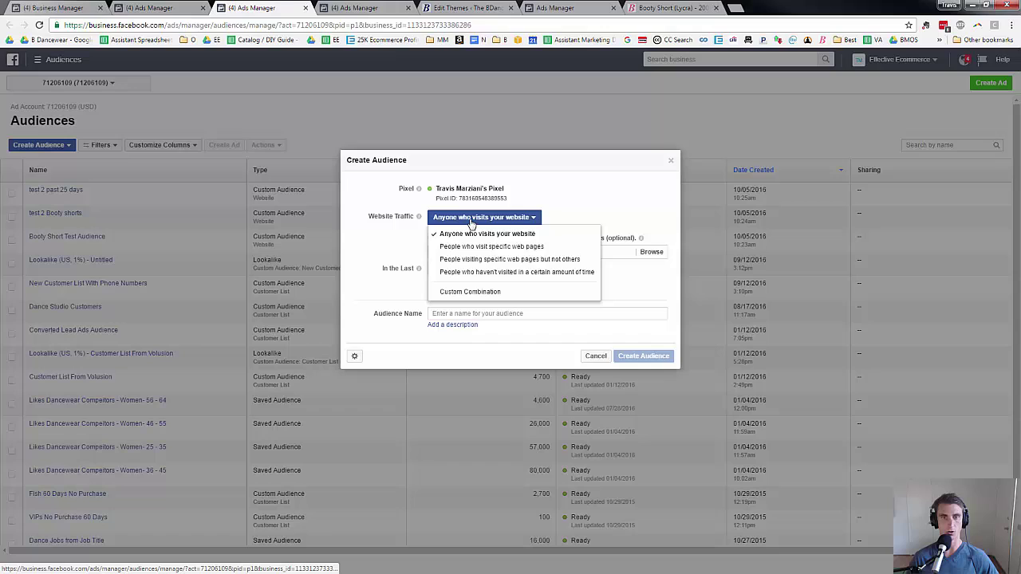
{"action": "left_click", "coordinate": [476, 249]}
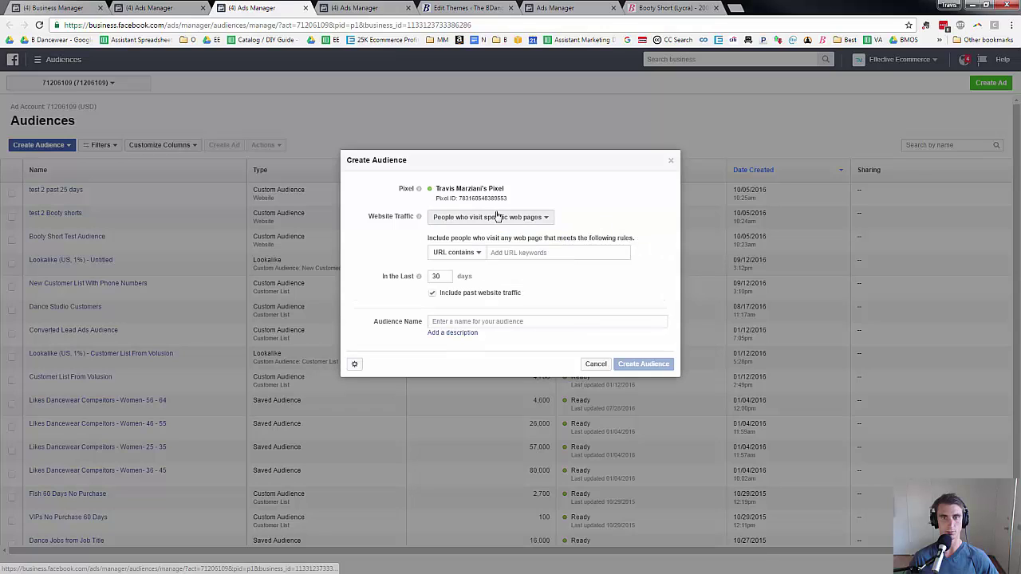
{"action": "left_click", "coordinate": [494, 217]}
{"action": "left_click", "coordinate": [495, 234]}
{"action": "left_click", "coordinate": [495, 252]}
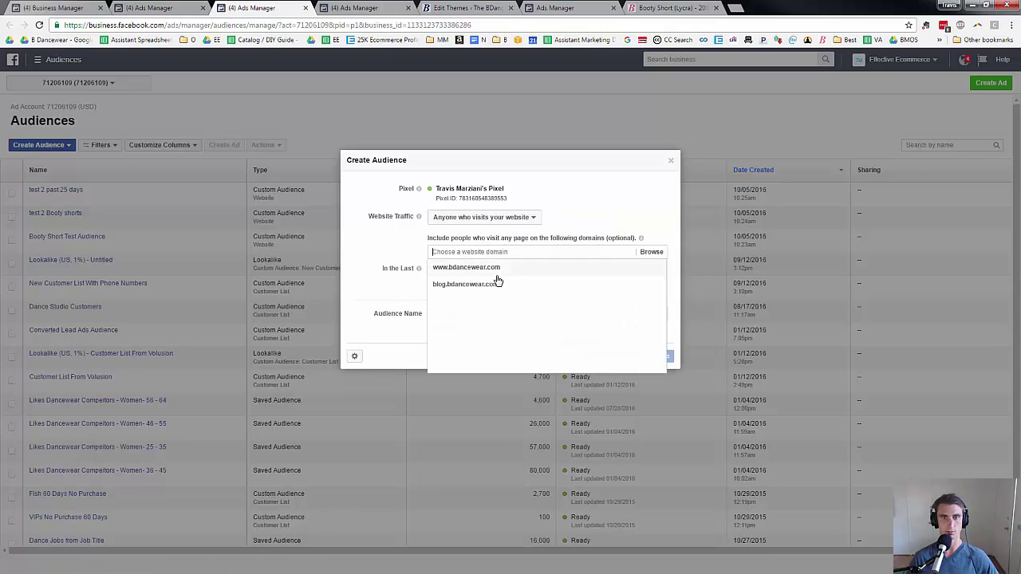
{"action": "left_click", "coordinate": [495, 266]}
{"action": "left_click", "coordinate": [496, 265]}
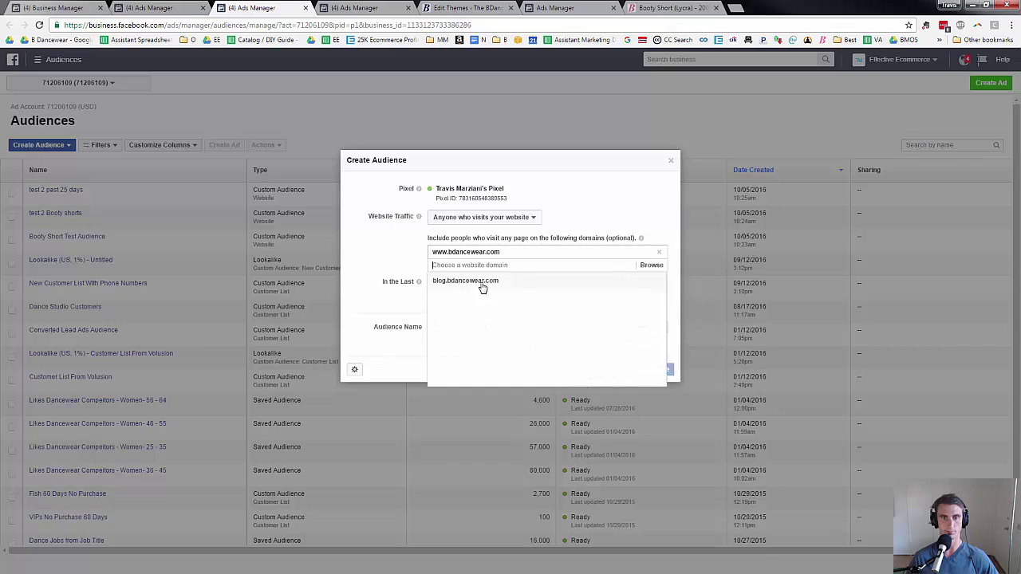
{"action": "left_click", "coordinate": [481, 286]}
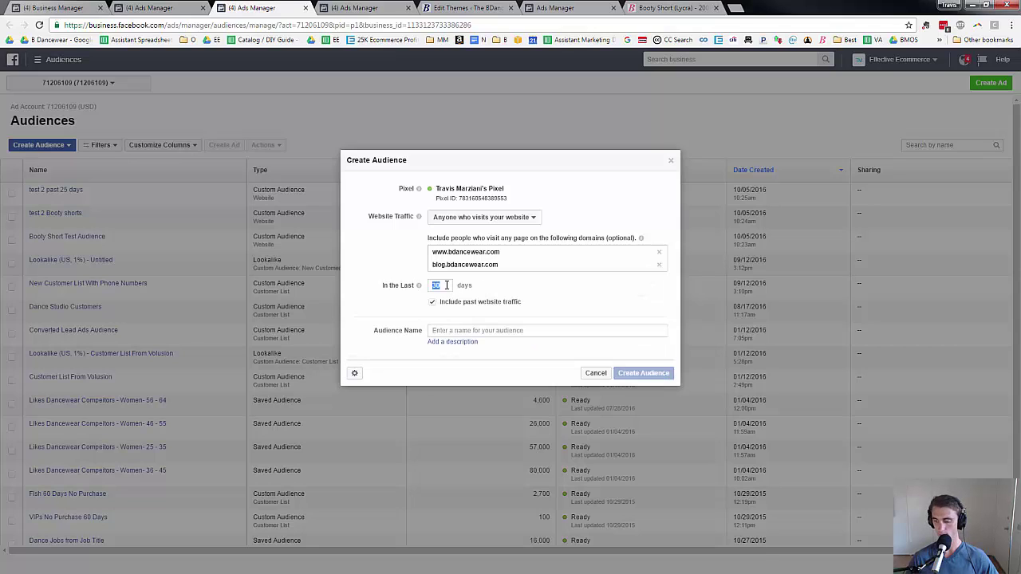
{"action": "type", "text": "25"}
Name the audience 'test 3', create it and dismiss the confirmation.
{"action": "left_click", "coordinate": [455, 331]}
{"action": "type", "text": "te"}
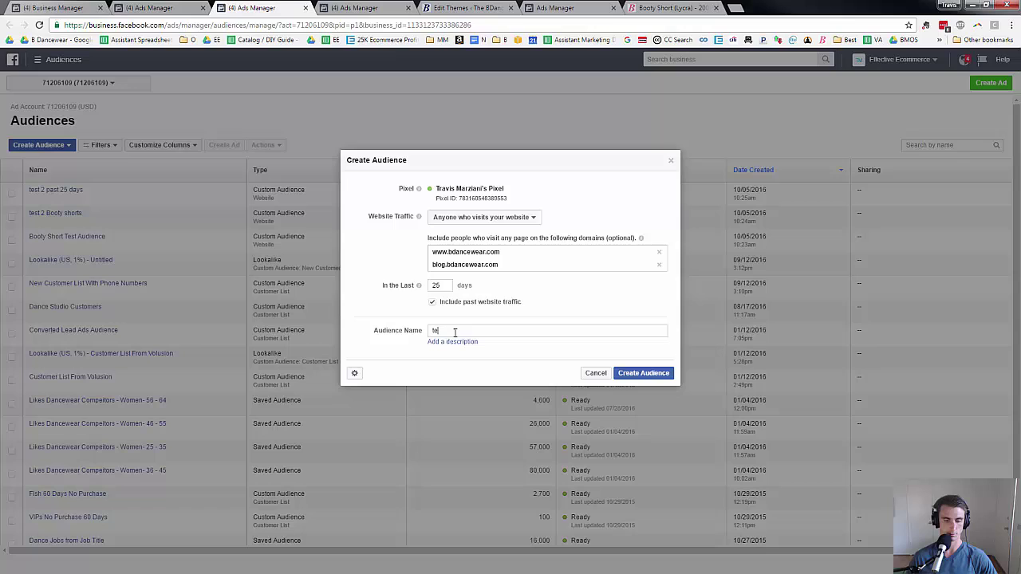
{"action": "type", "text": "st 2"}
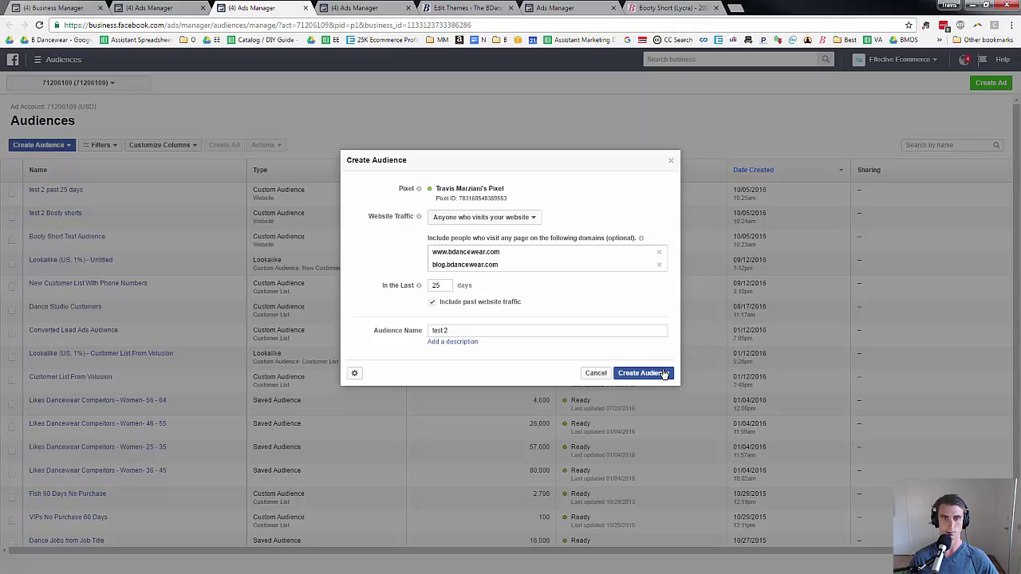
{"action": "key", "text": "BackSpace"}
{"action": "type", "text": "3"}
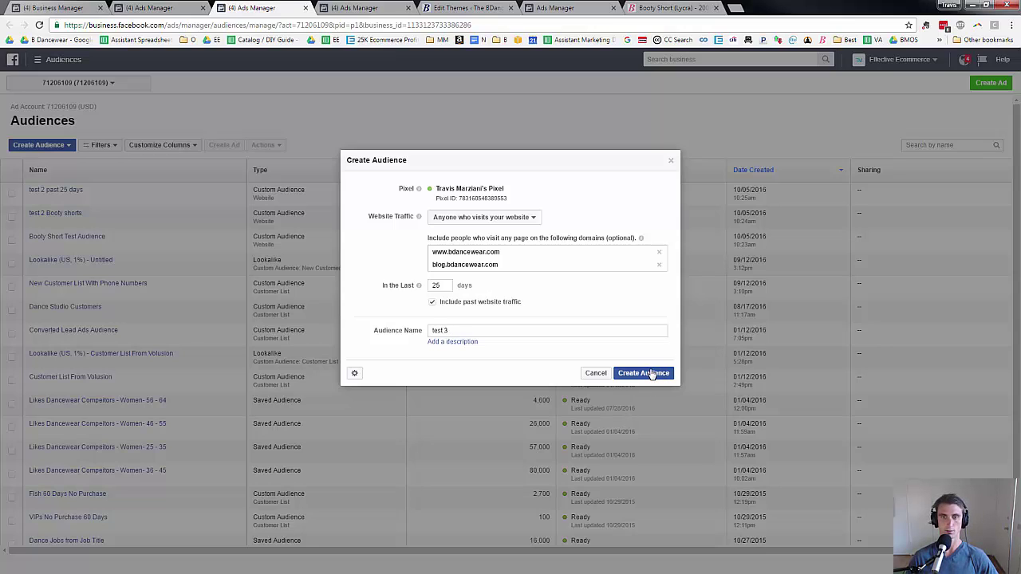
{"action": "left_click", "coordinate": [651, 371]}
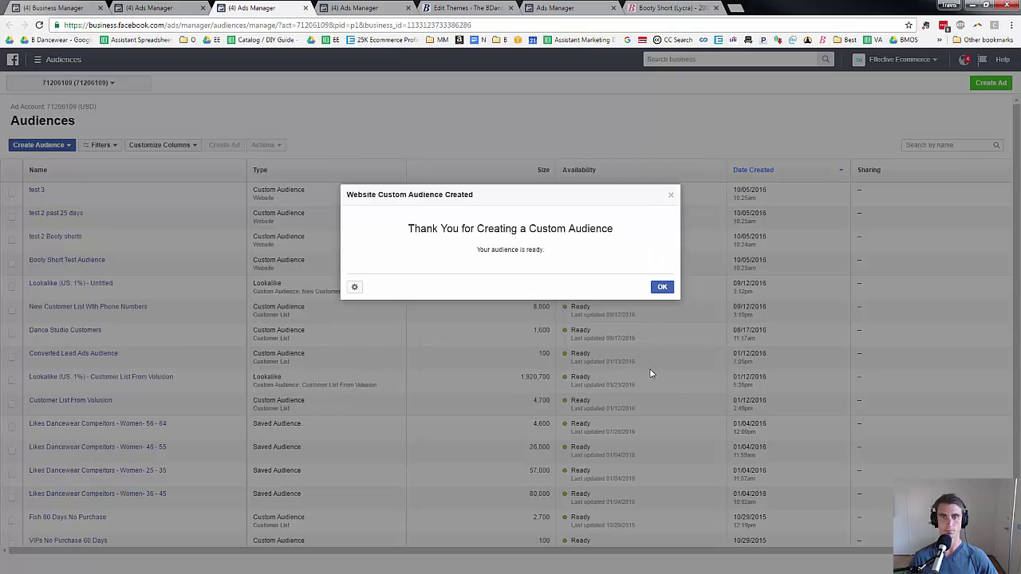
{"action": "left_click", "coordinate": [666, 288]}
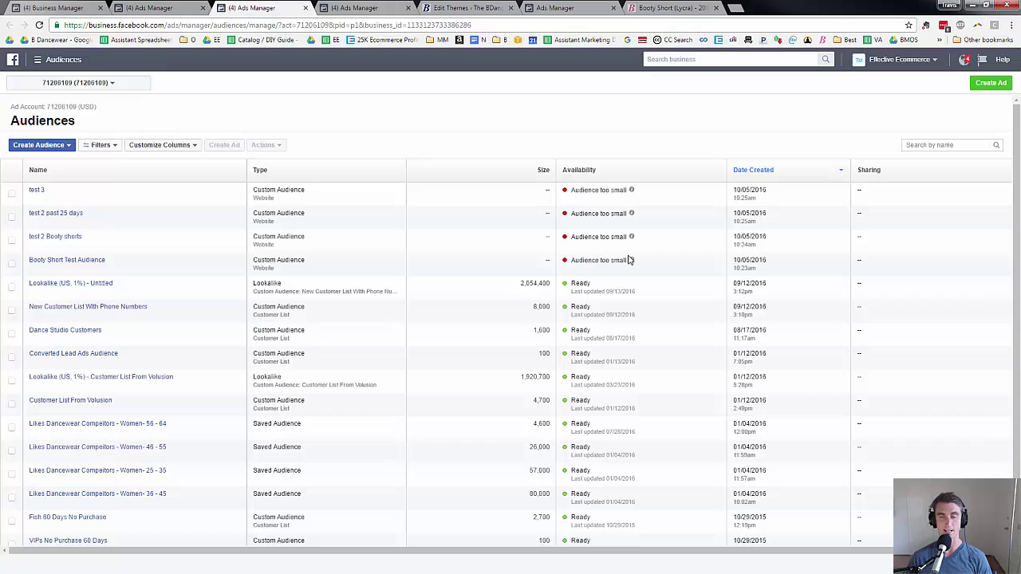
Highlight the three too-small test audiences, then open 'Vistors From Last 90 Days' (12,900 visitors).
{"action": "mouse_move", "coordinate": [646, 193]}
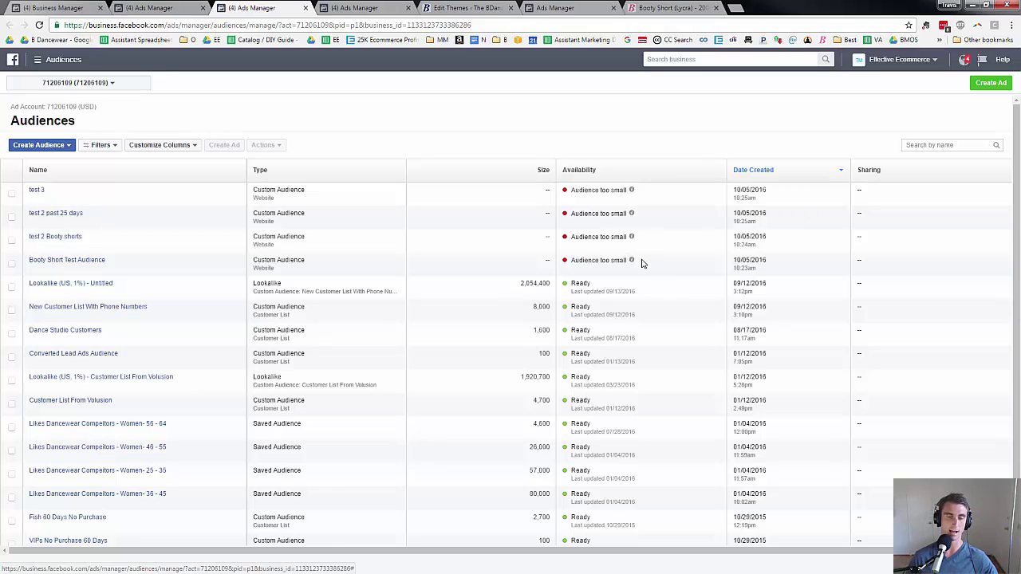
{"action": "left_click_drag", "start_coordinate": [643, 263], "coordinate": [67, 226]}
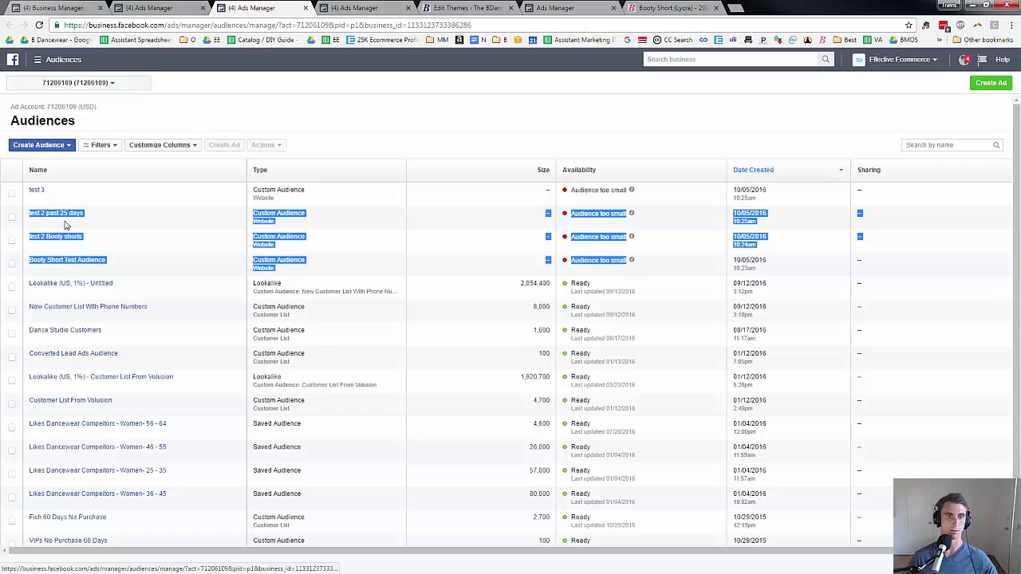
{"action": "left_click", "coordinate": [451, 260]}
{"action": "scroll", "coordinate": [423, 241], "scroll_direction": "down", "scroll_amount": 3}
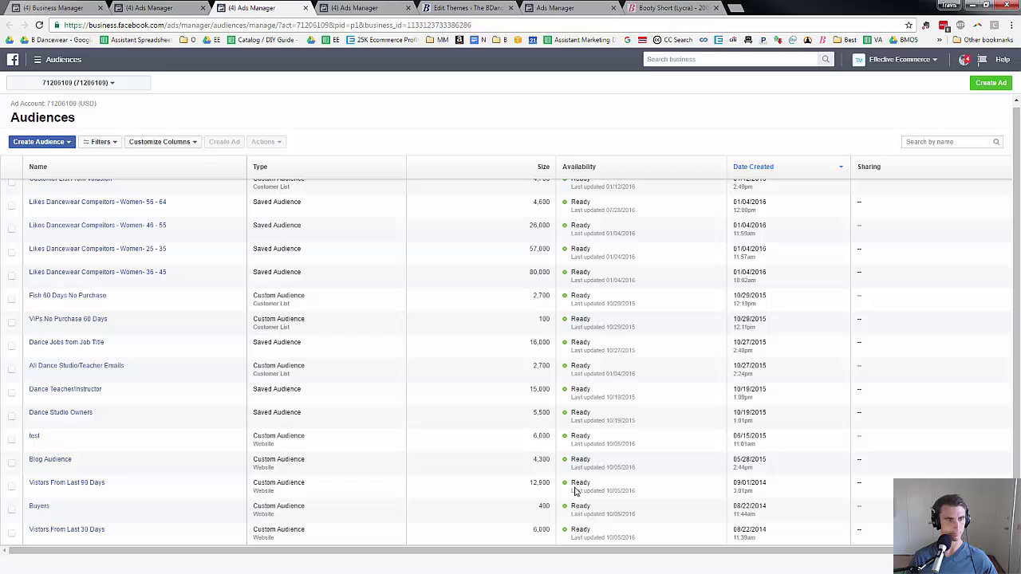
{"action": "mouse_move", "coordinate": [90, 487]}
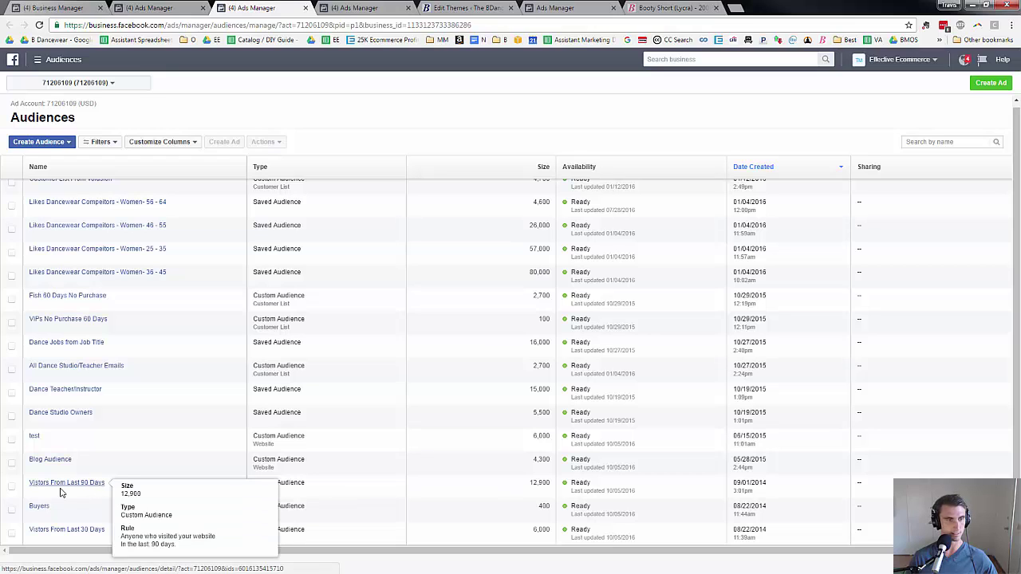
{"action": "left_click", "coordinate": [71, 485]}
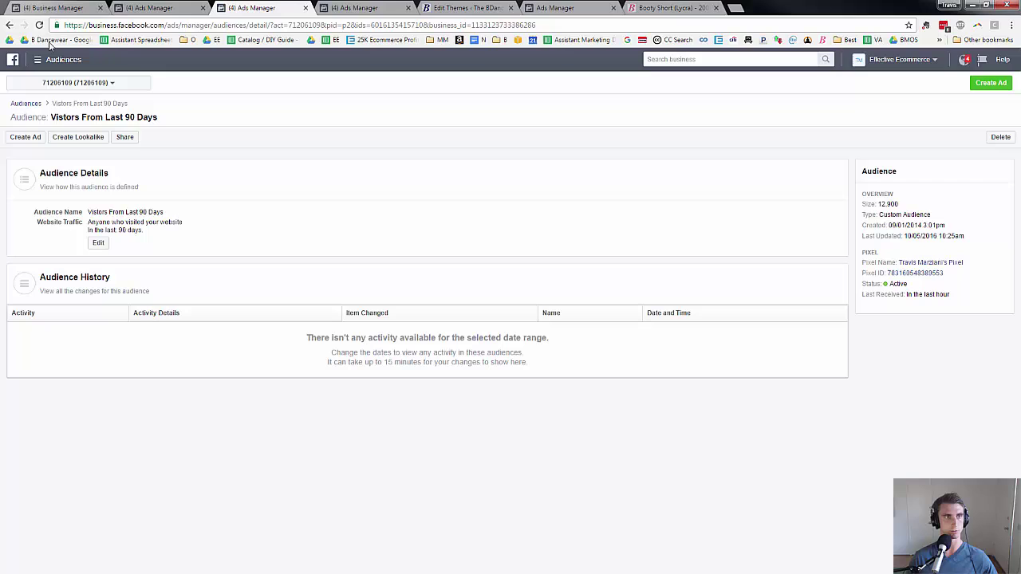
Go back to the Audiences list and scroll through the older Buyers and 30-day visitor audiences.
{"action": "left_click", "coordinate": [10, 28]}
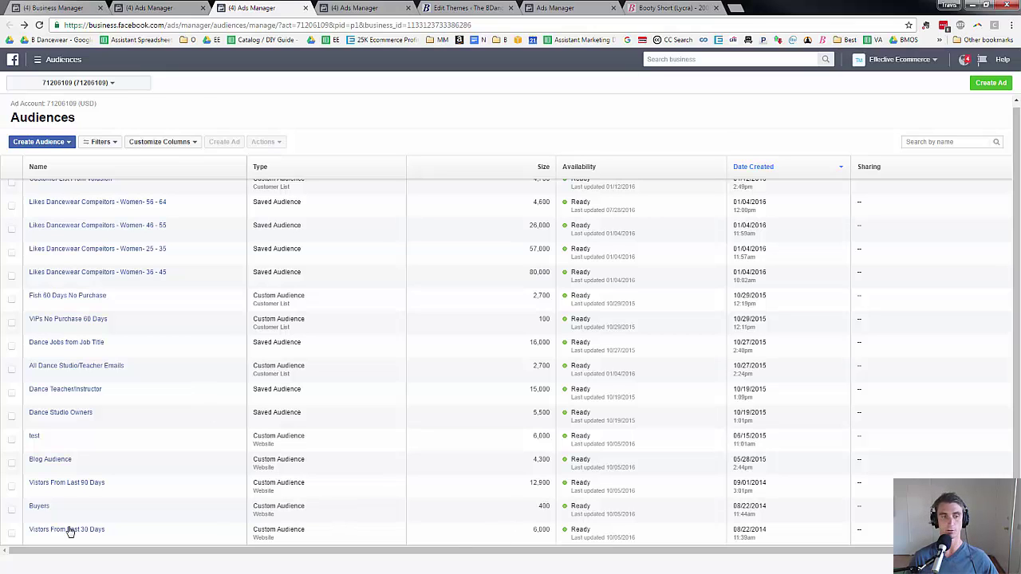
{"action": "scroll", "coordinate": [48, 511], "scroll_direction": "down", "scroll_amount": 1}
{"action": "scroll", "coordinate": [40, 506], "scroll_direction": "up", "scroll_amount": 1}
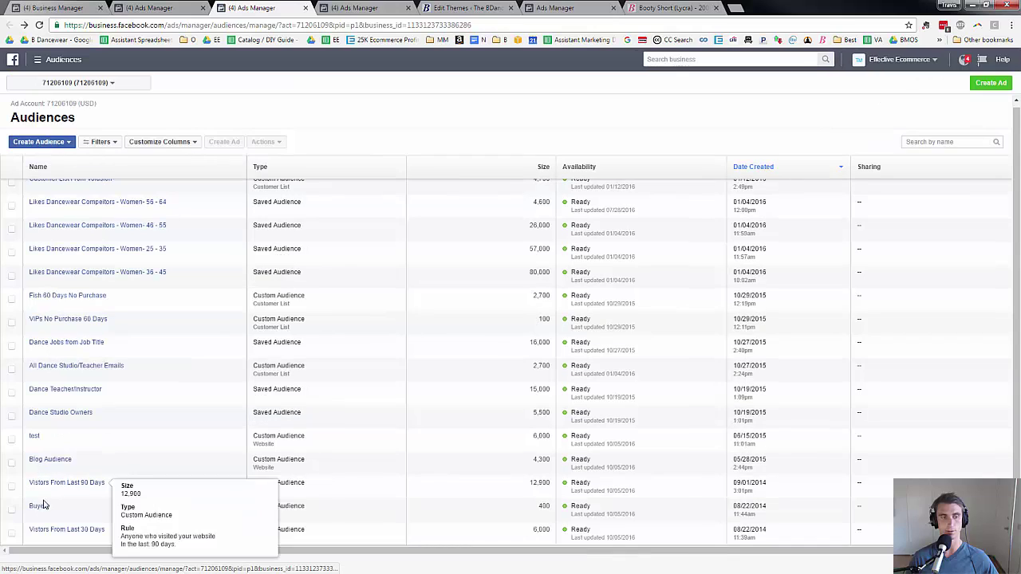
{"action": "scroll", "coordinate": [42, 509], "scroll_direction": "down", "scroll_amount": 1}
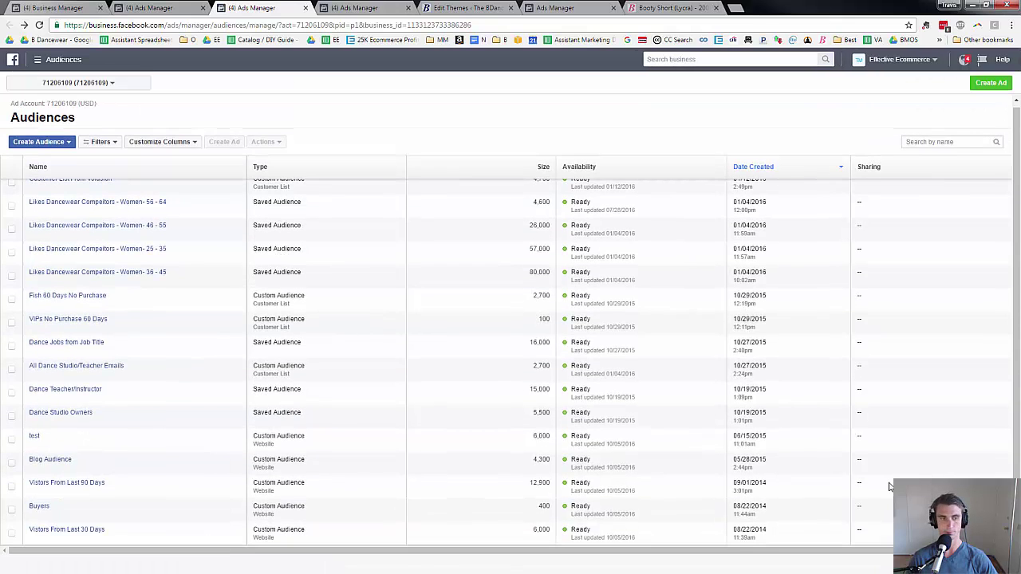
{"action": "scroll", "coordinate": [889, 483], "scroll_direction": "up", "scroll_amount": 3}
{"action": "scroll", "coordinate": [891, 486], "scroll_direction": "down", "scroll_amount": 3}
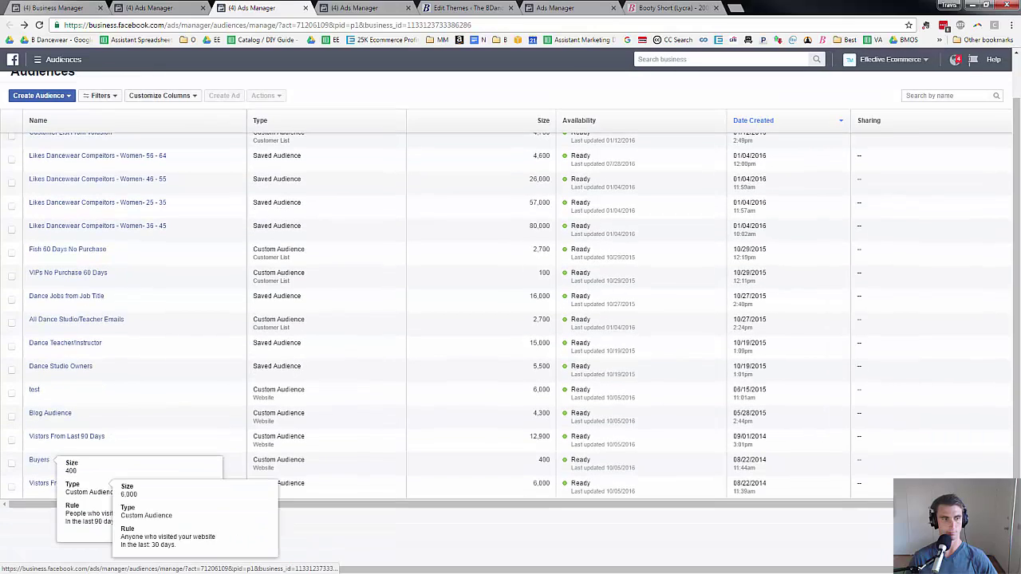
Open the Buyers audience and highlight its rule: URLs containing OrderFinished, last 90 days.
{"action": "scroll", "coordinate": [44, 198], "scroll_direction": "down", "scroll_amount": 5}
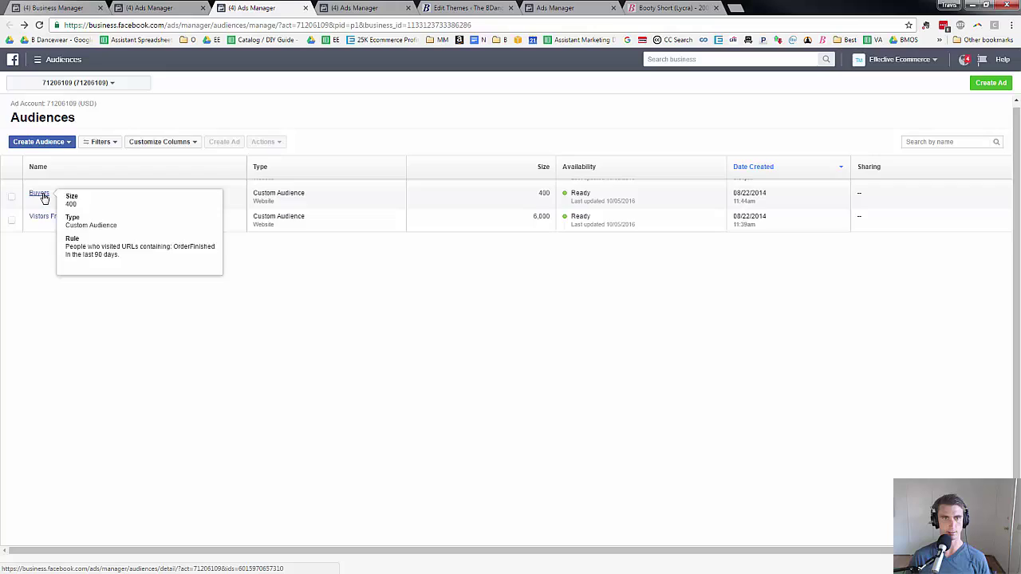
{"action": "left_click", "coordinate": [44, 198]}
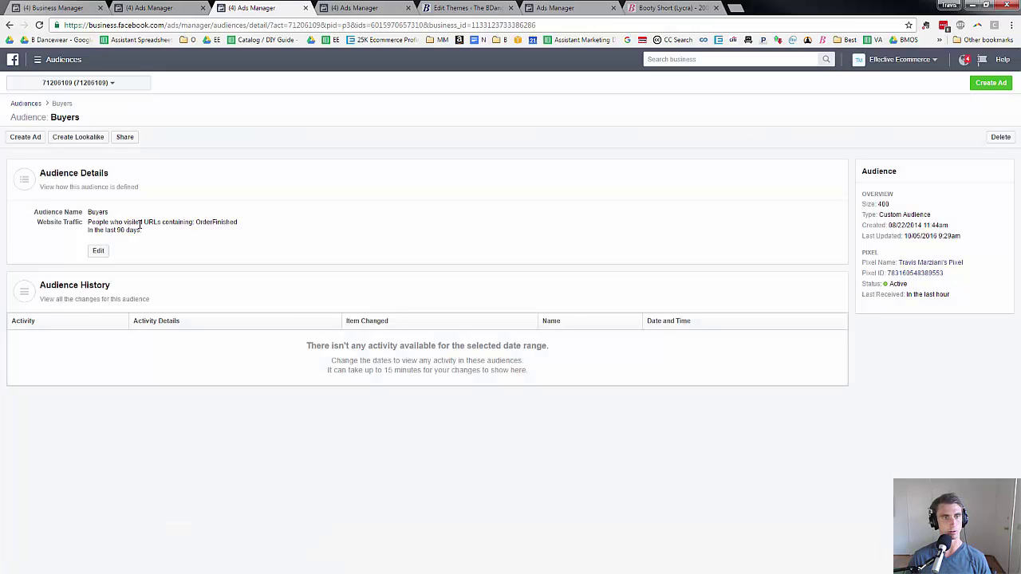
{"action": "double_click", "coordinate": [214, 224]}
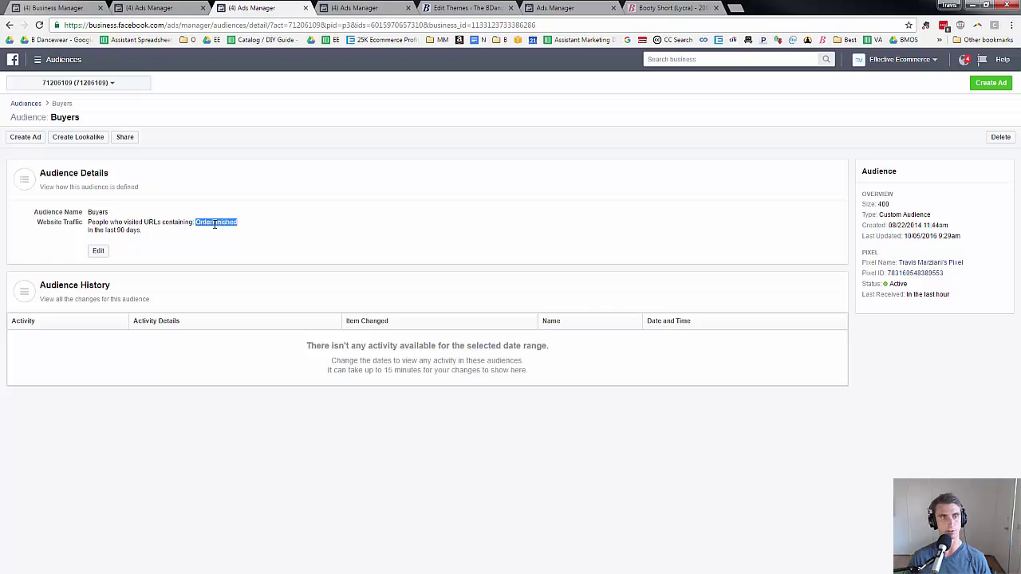
{"action": "left_click", "coordinate": [124, 230]}
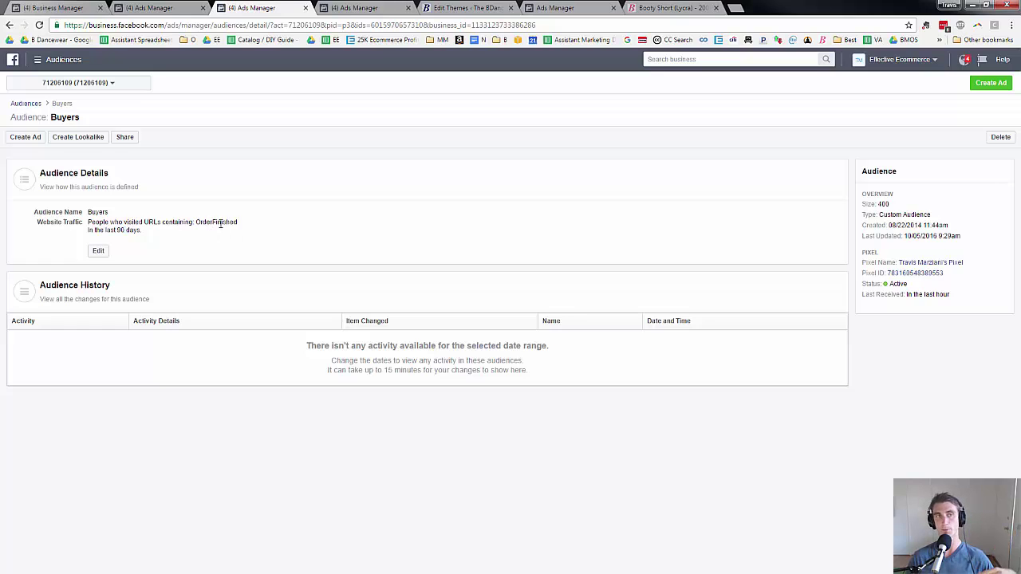
Go back to the Audiences list and scroll up to the test 3 and test 2 audiences.
{"action": "left_click", "coordinate": [7, 25]}
{"action": "scroll", "coordinate": [333, 354], "scroll_direction": "down", "scroll_amount": 2}
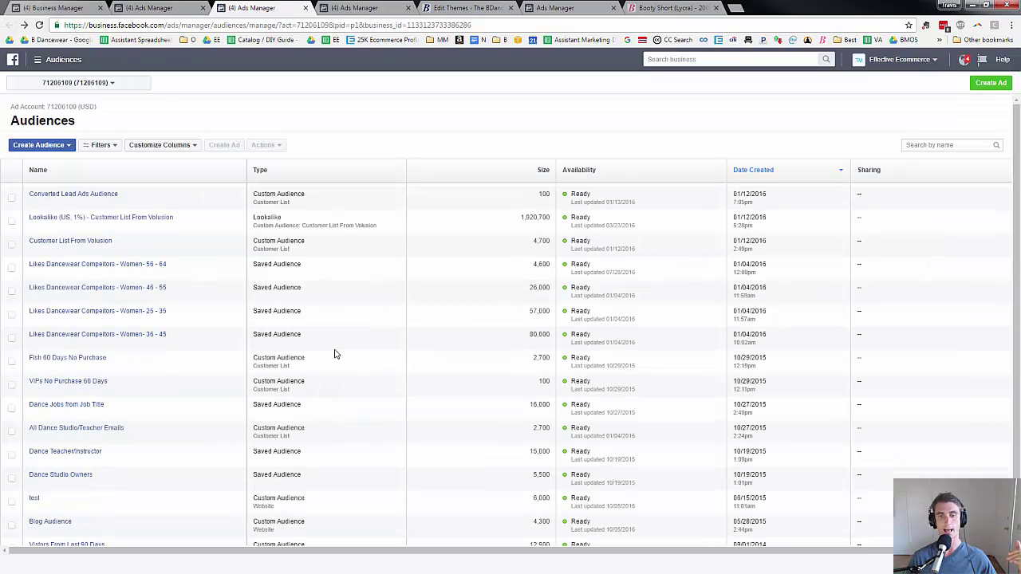
{"action": "scroll", "coordinate": [335, 354], "scroll_direction": "down", "scroll_amount": 1}
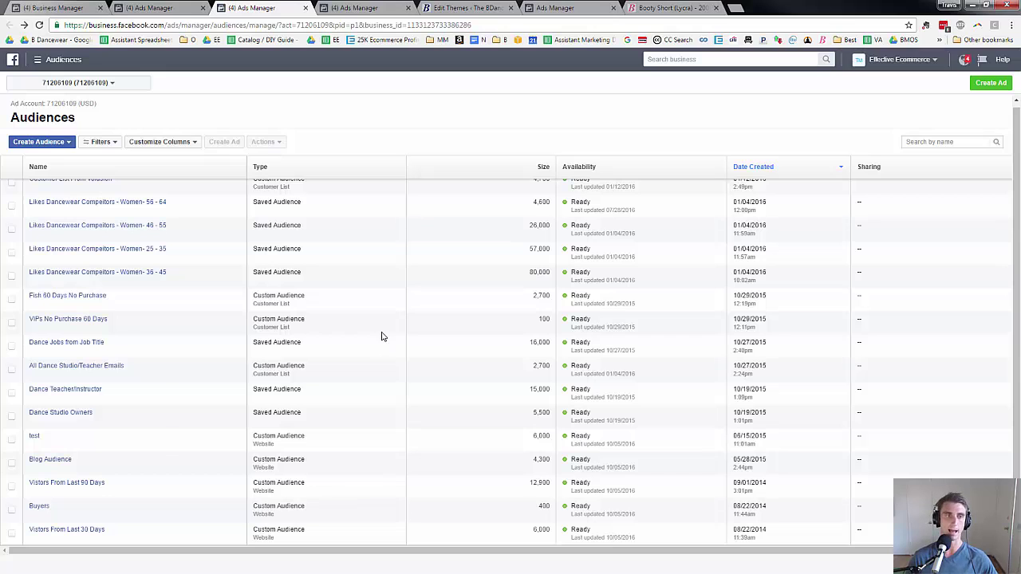
{"action": "scroll", "coordinate": [381, 336], "scroll_direction": "up", "scroll_amount": 3}
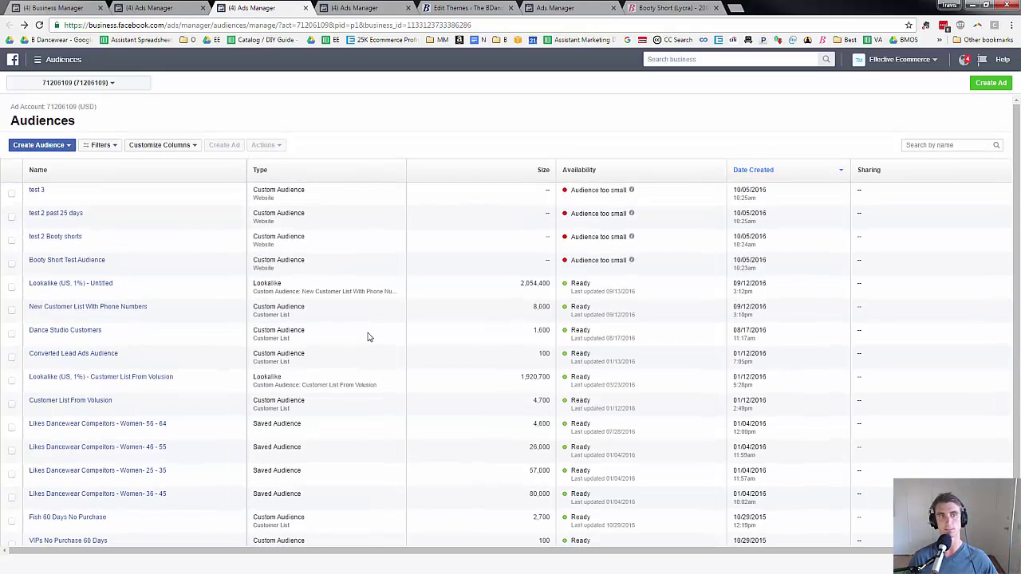